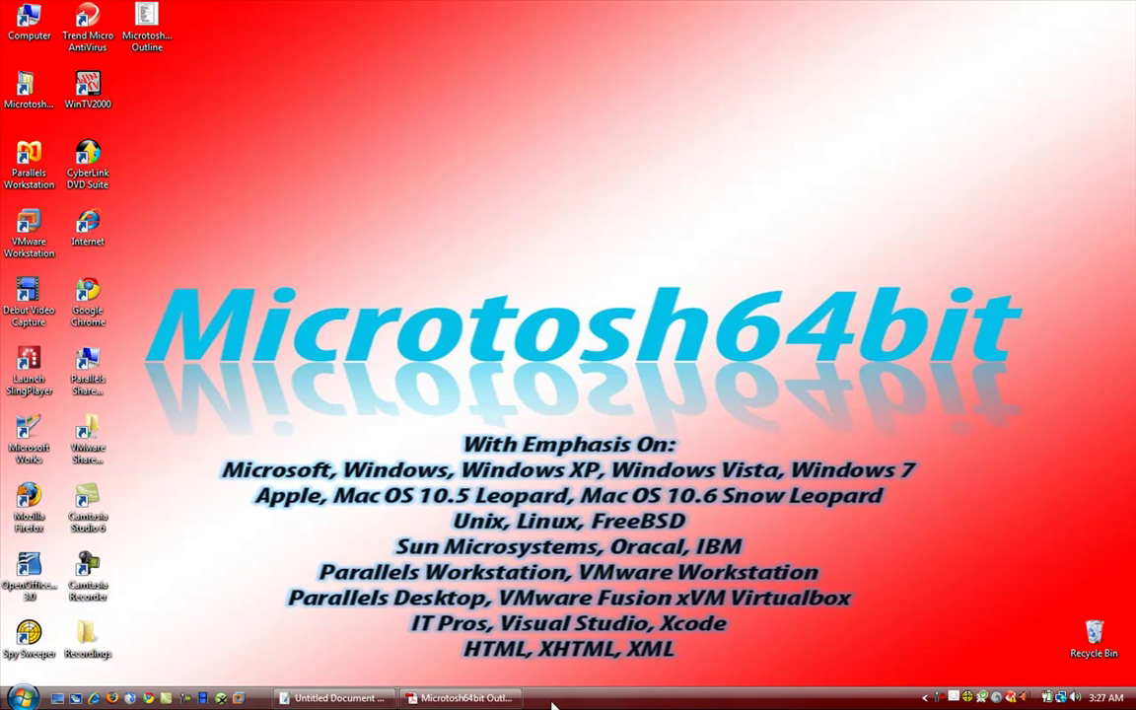
# - Highlight the Episode 038–040 Works titles in the Adobe Reader outline, then show the blank document
pyautogui.click(457, 699)
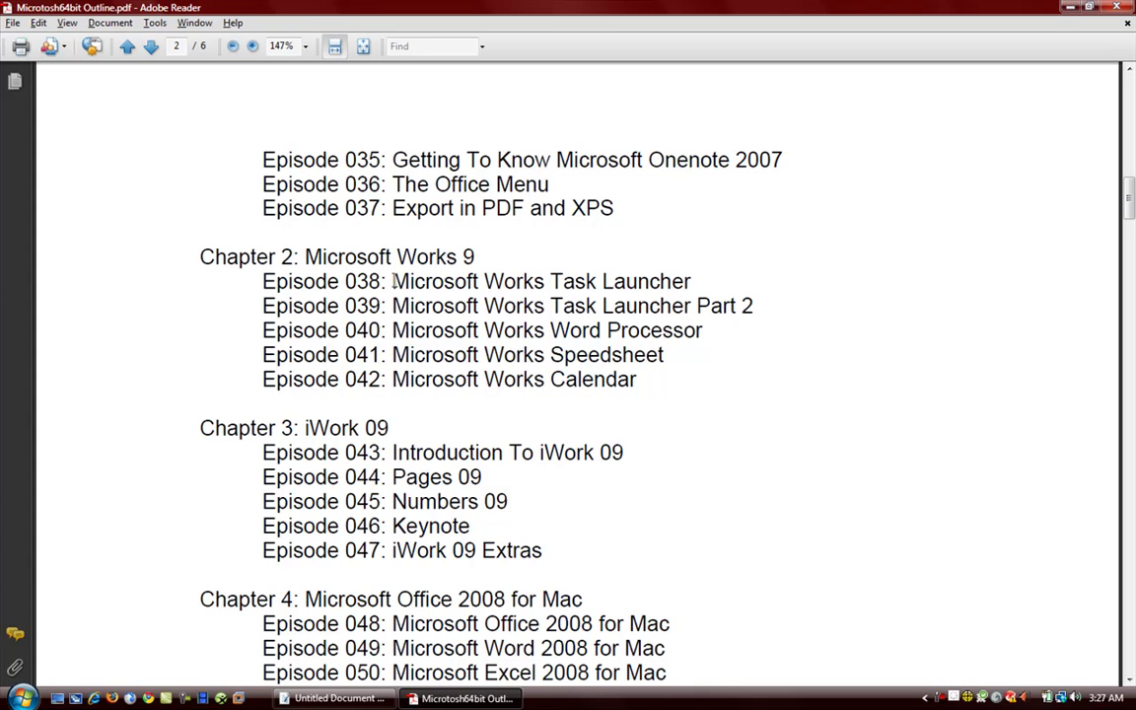
pyautogui.moveTo(395, 281); pyautogui.dragTo(694, 282)
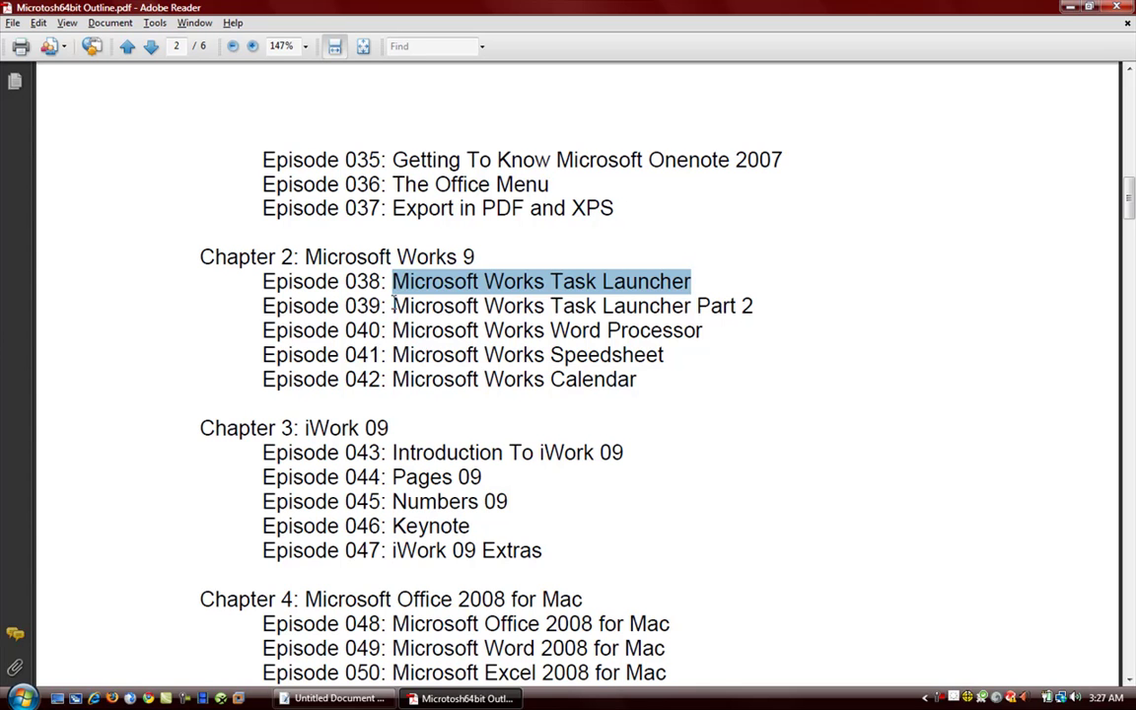
pyautogui.moveTo(393, 306); pyautogui.dragTo(754, 306)
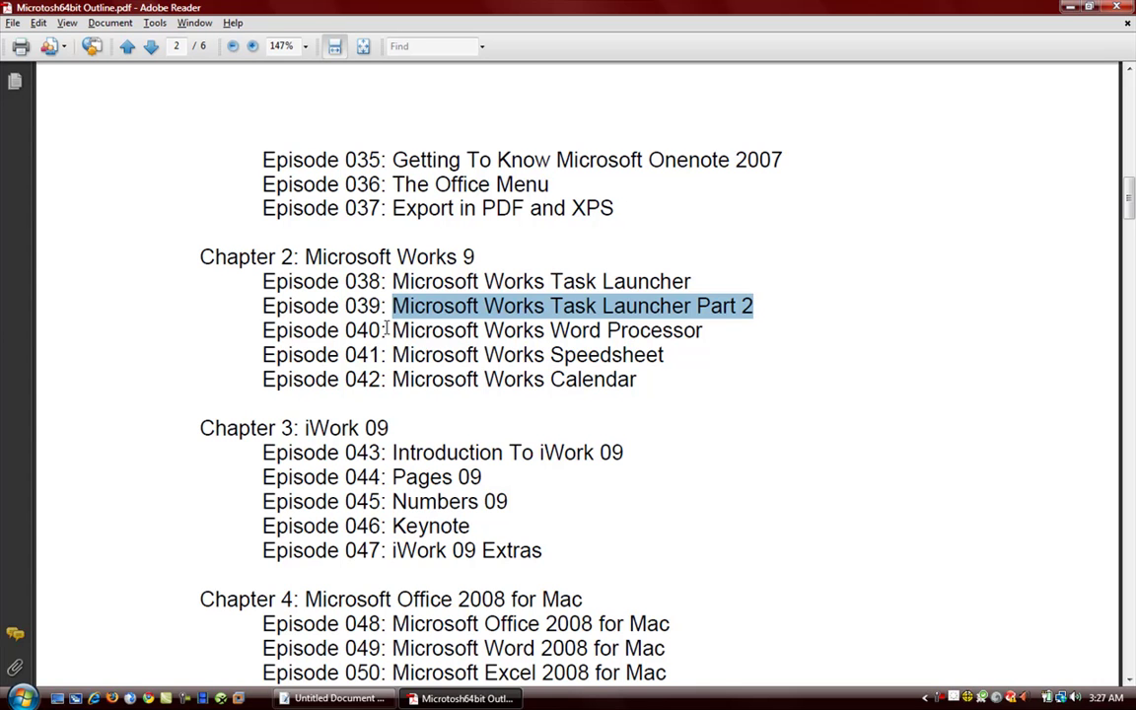
pyautogui.moveTo(394, 330); pyautogui.dragTo(648, 333)
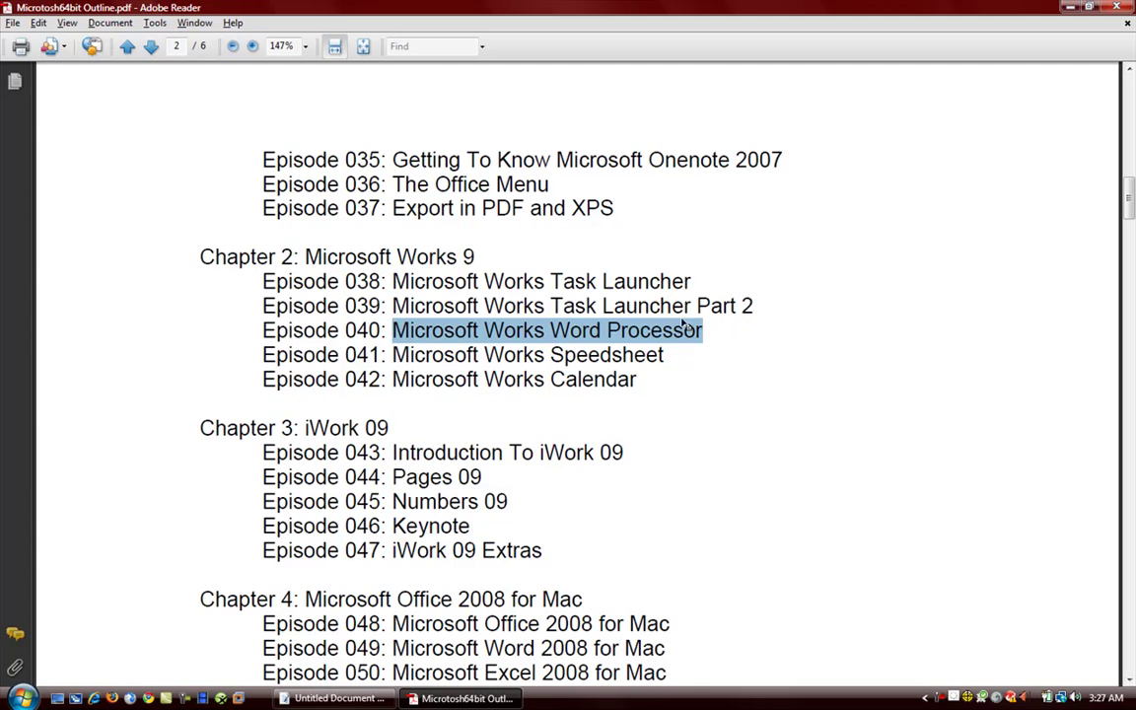
pyautogui.click(336, 698)
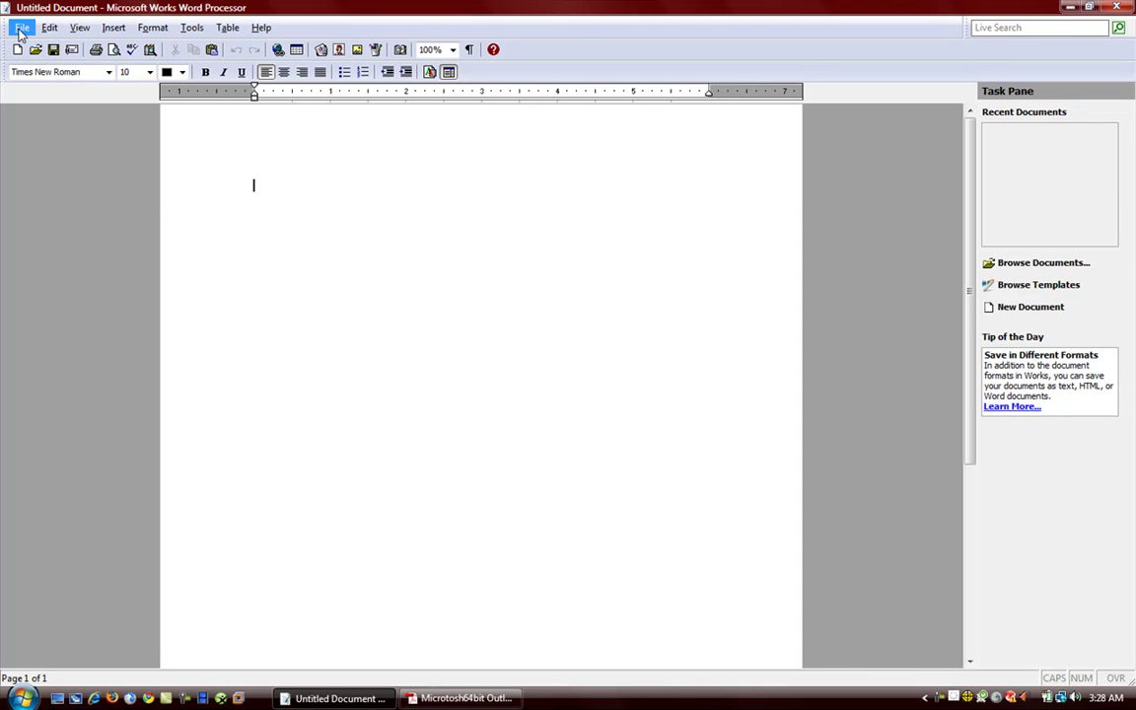
# - Look through the Insert and Format menus, then bring up the Windows Start menu
pyautogui.click(113, 27)
pyautogui.moveTo(153, 27)
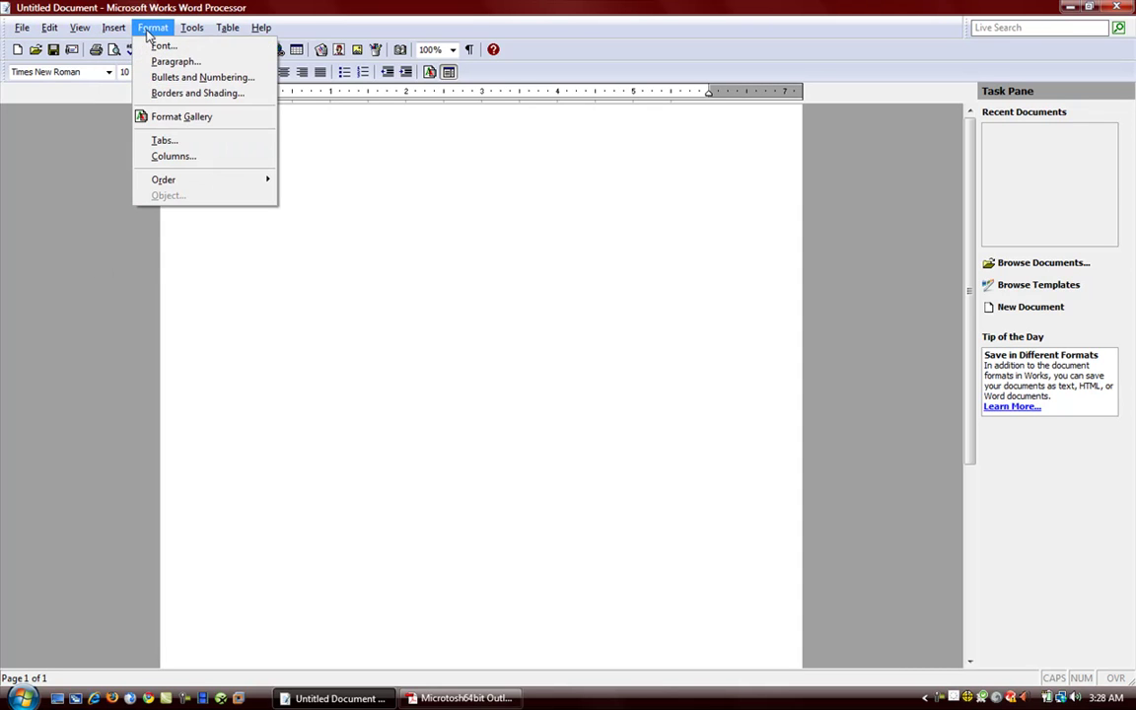
pyautogui.click(327, 150)
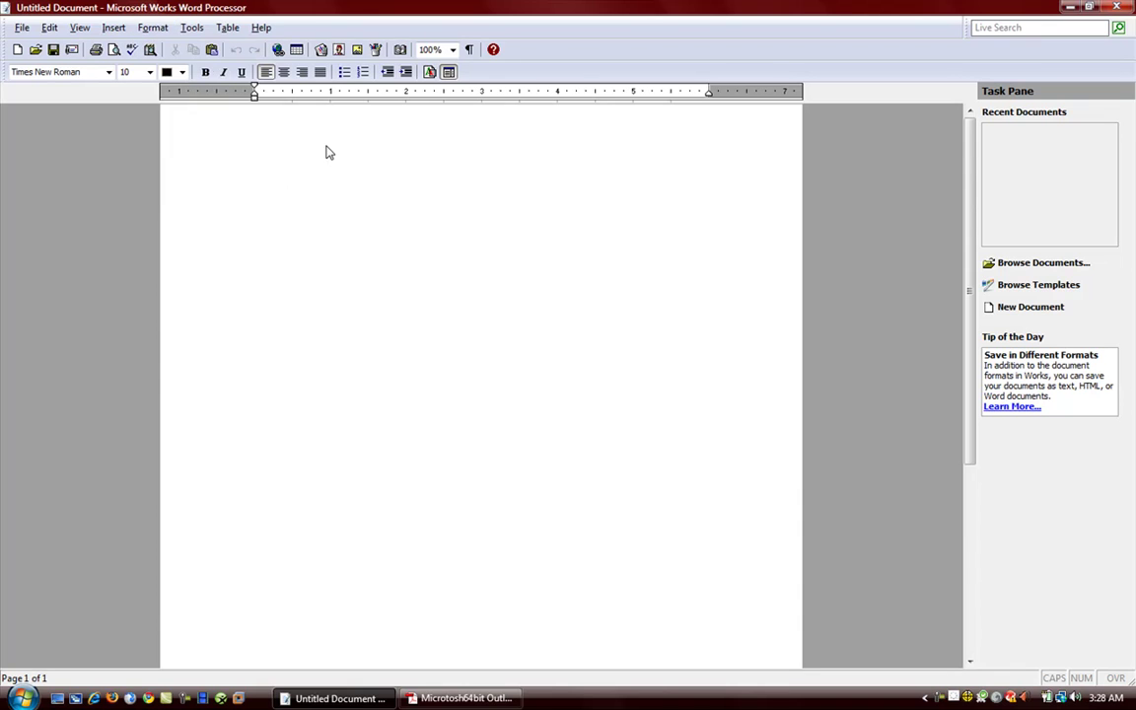
pyautogui.click(22, 698)
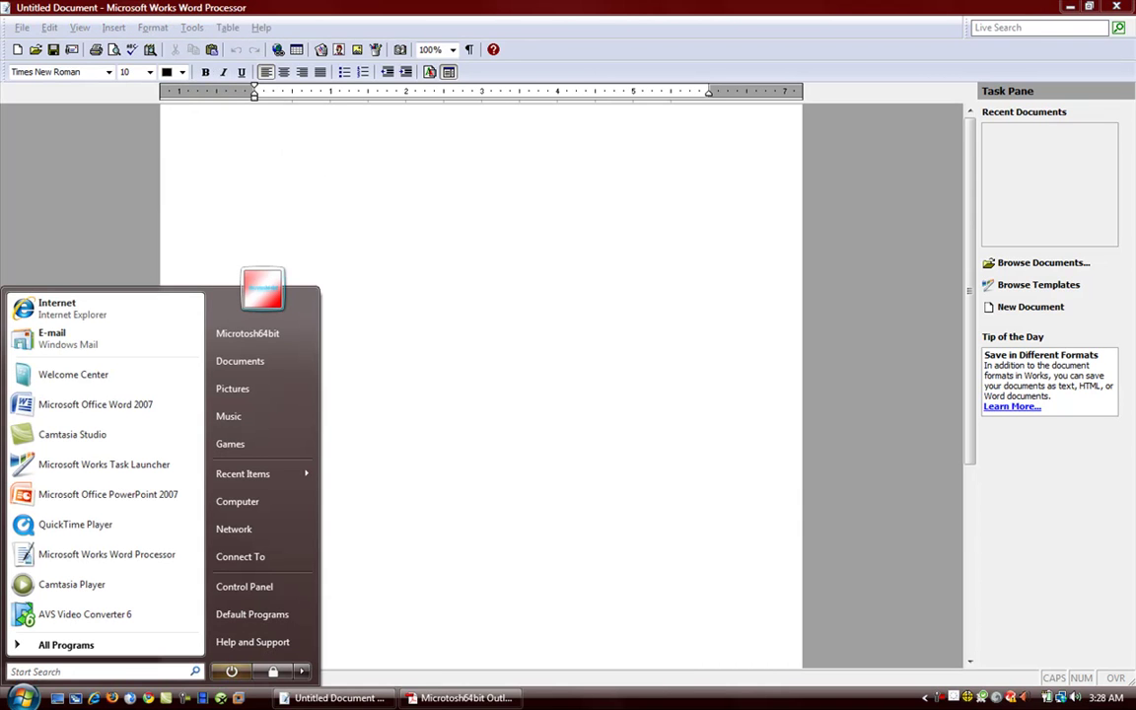
# - Launch Works Task Launcher and view the Newsletters & Flyers template category
pyautogui.click(88, 465)
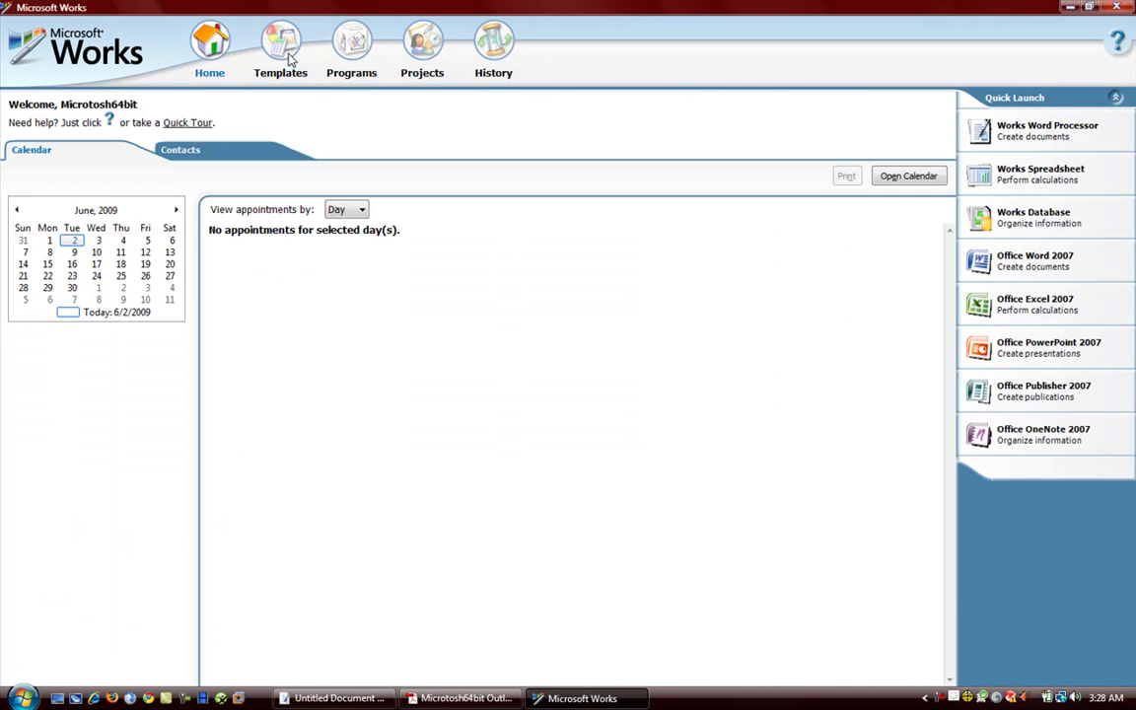
pyautogui.click(284, 54)
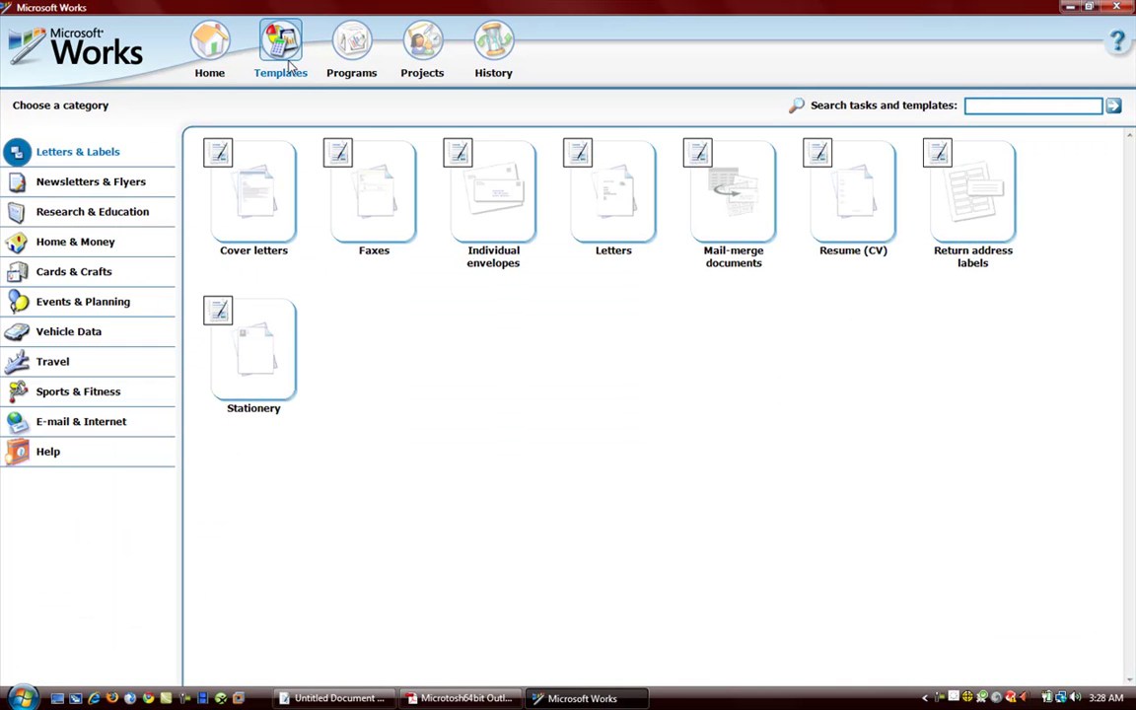
pyautogui.click(47, 187)
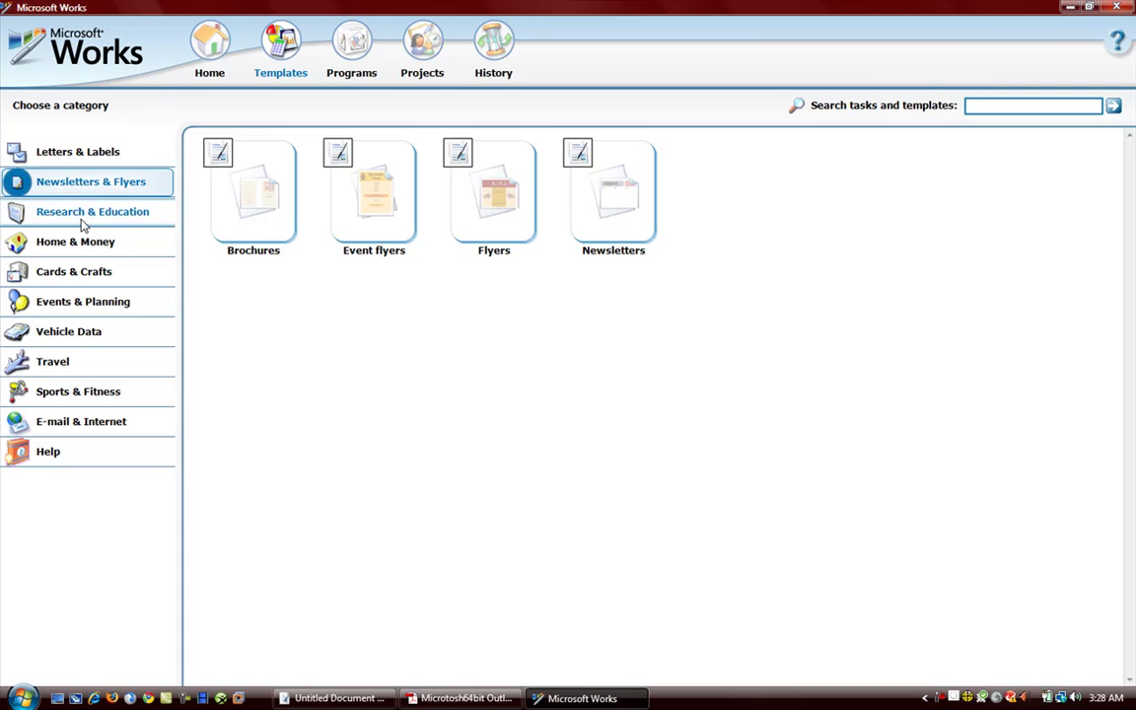
# - Browse the Works Word Processor templates, then return to the Untitled Document
pyautogui.click(336, 44)
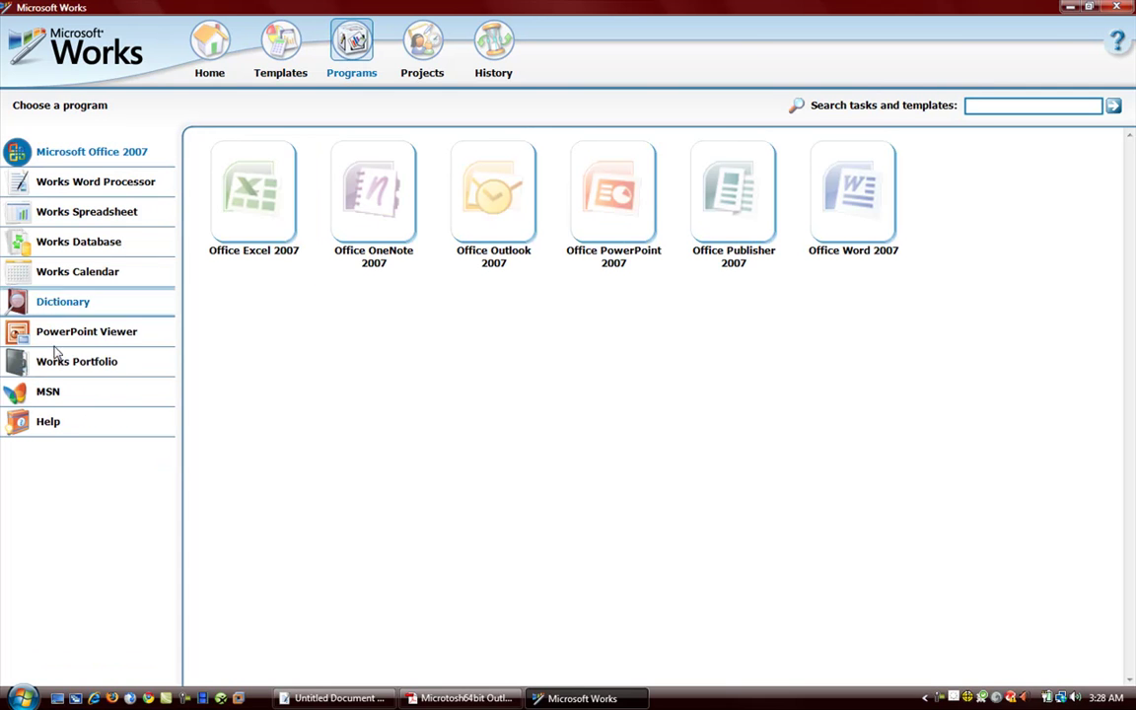
pyautogui.click(53, 183)
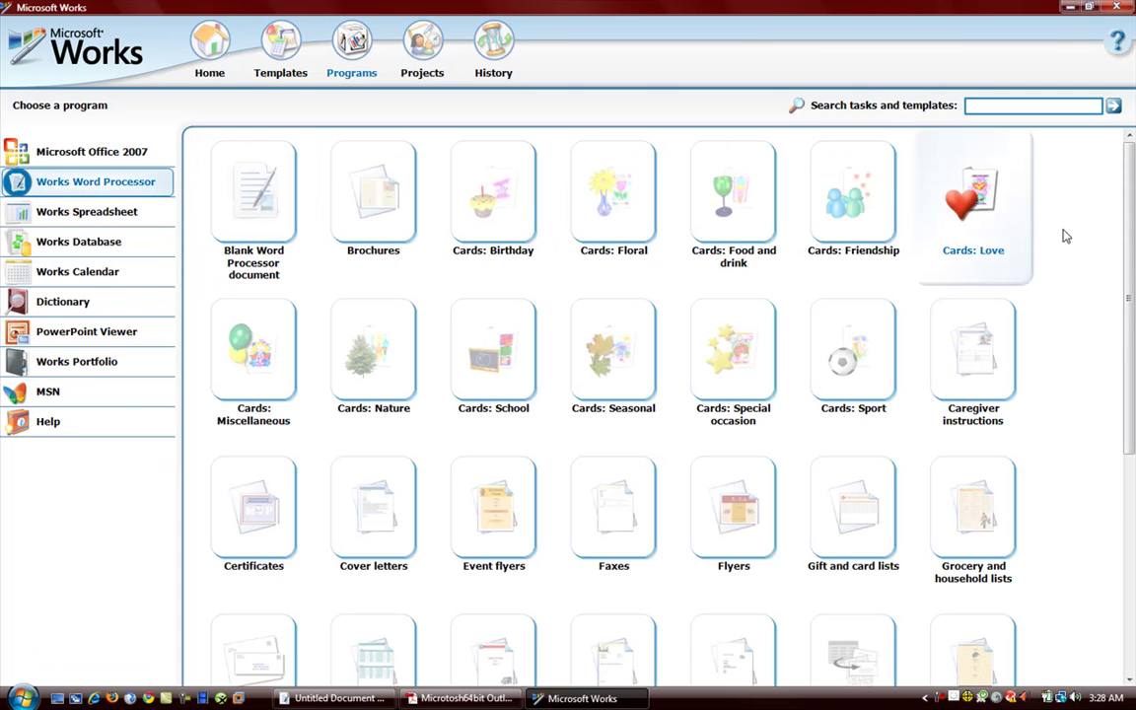
pyautogui.scroll(-3, 1130, 380)
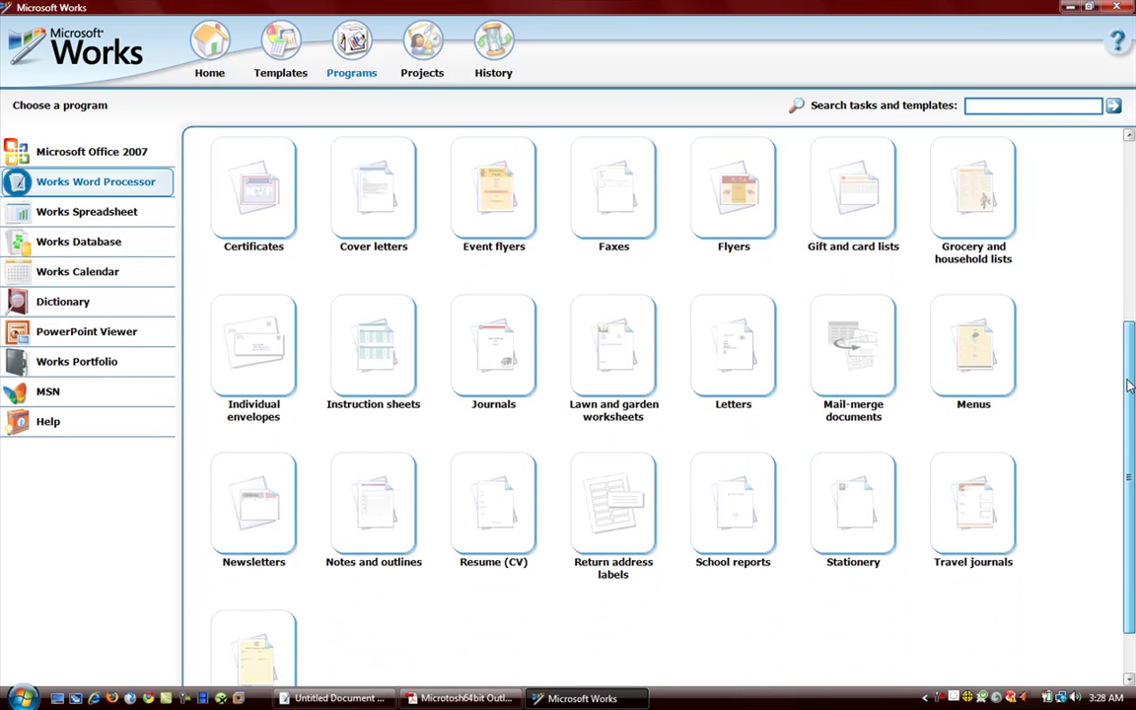
pyautogui.moveTo(1129, 379); pyautogui.dragTo(1134, 235)
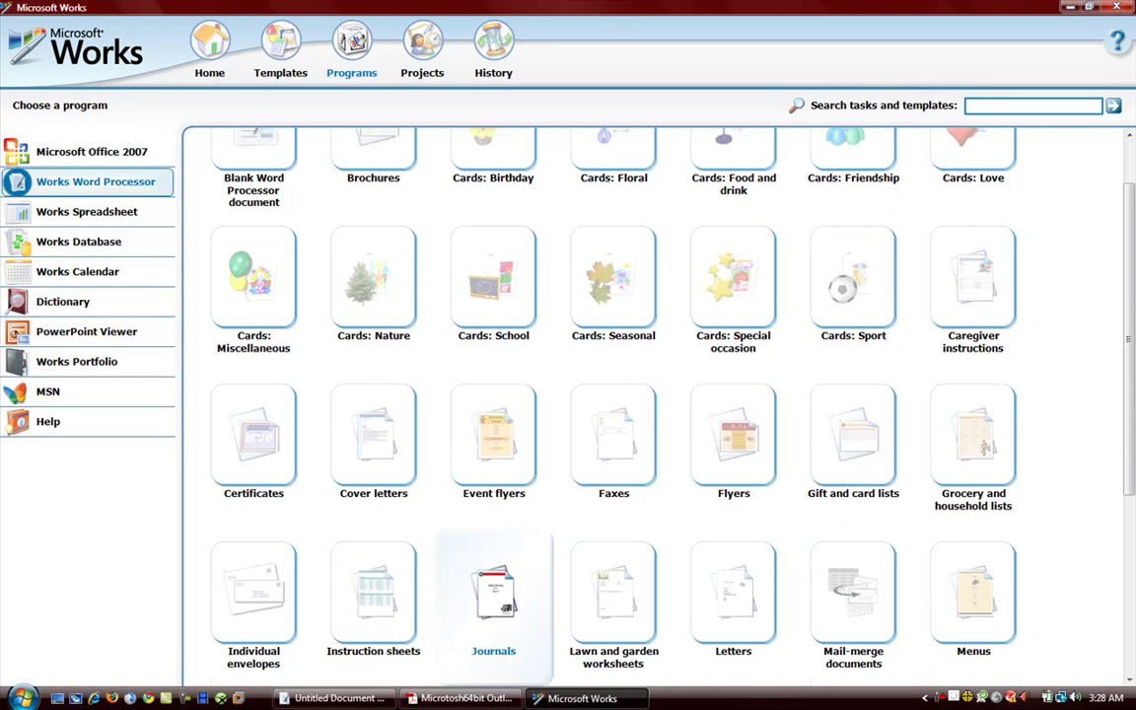
pyautogui.click(331, 696)
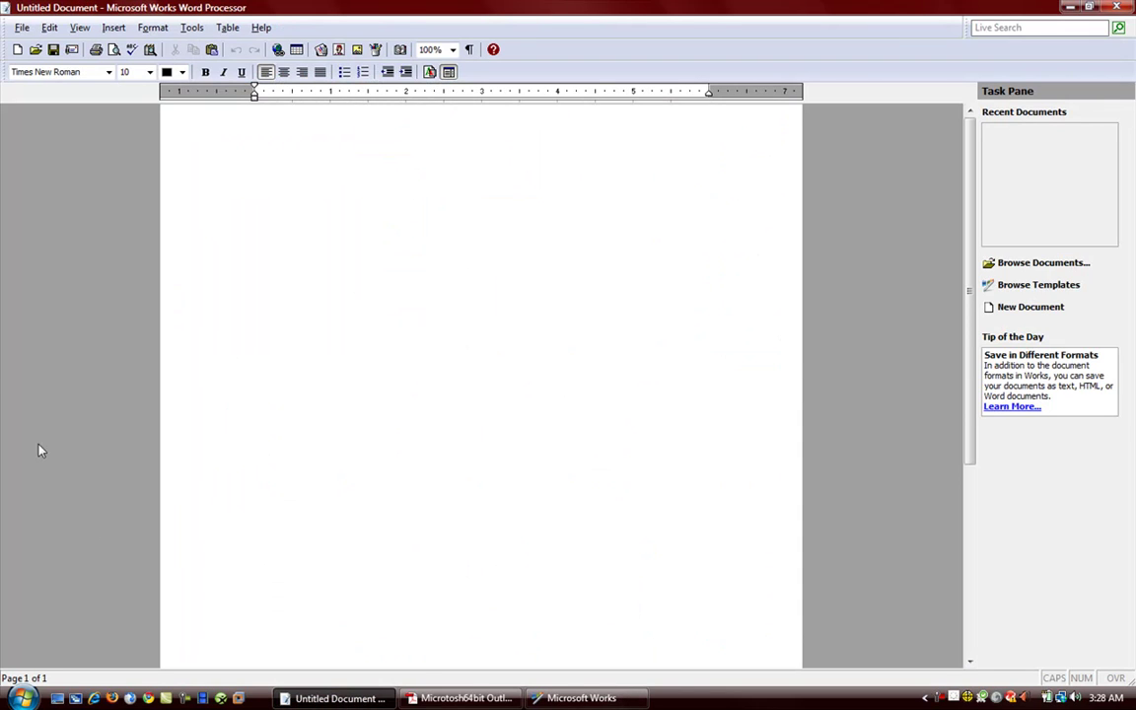
pyautogui.click(23, 28)
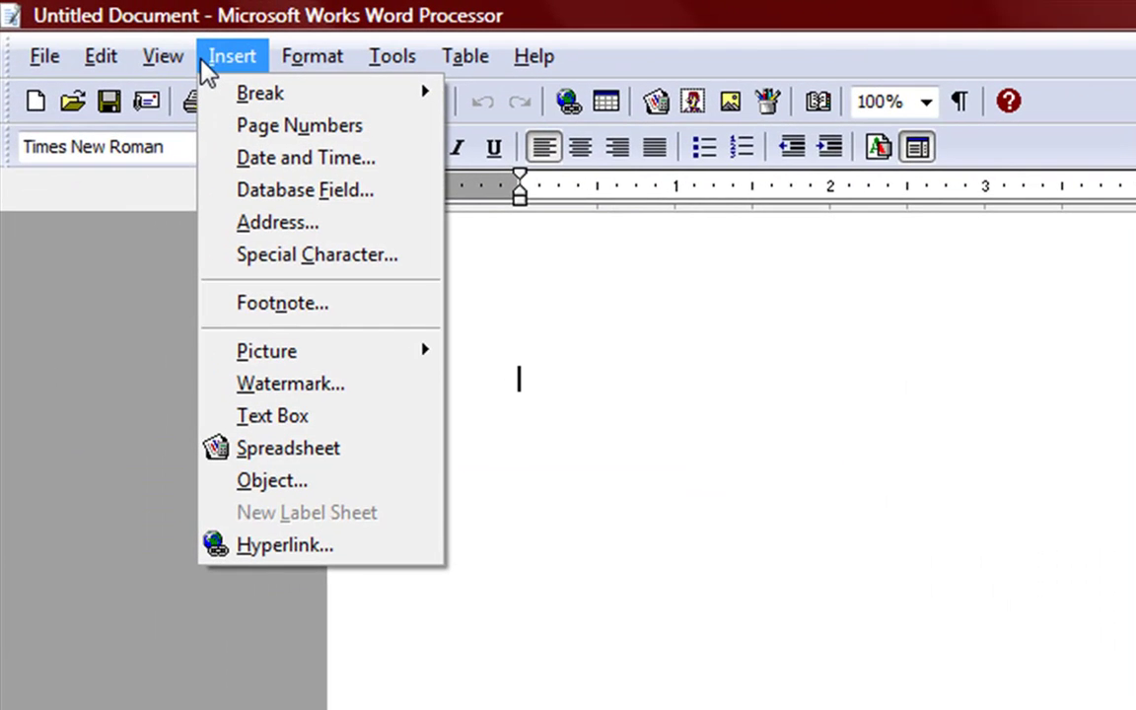
pyautogui.moveTo(394, 48)
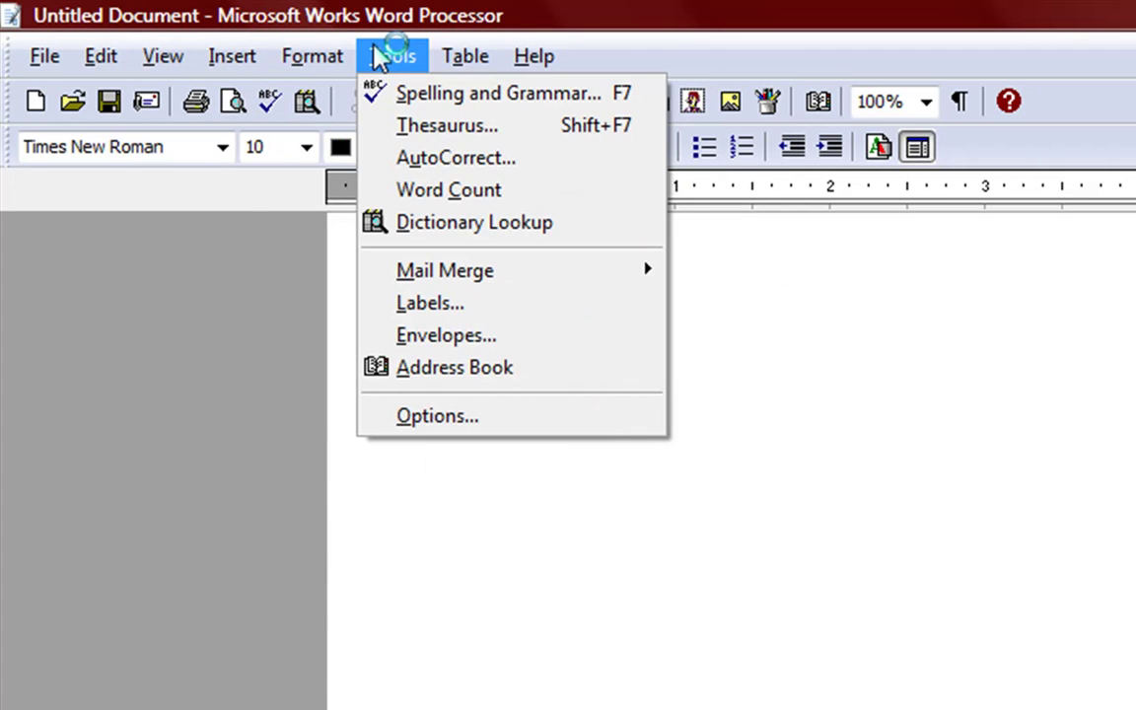
pyautogui.moveTo(308, 69)
pyautogui.moveTo(45, 55)
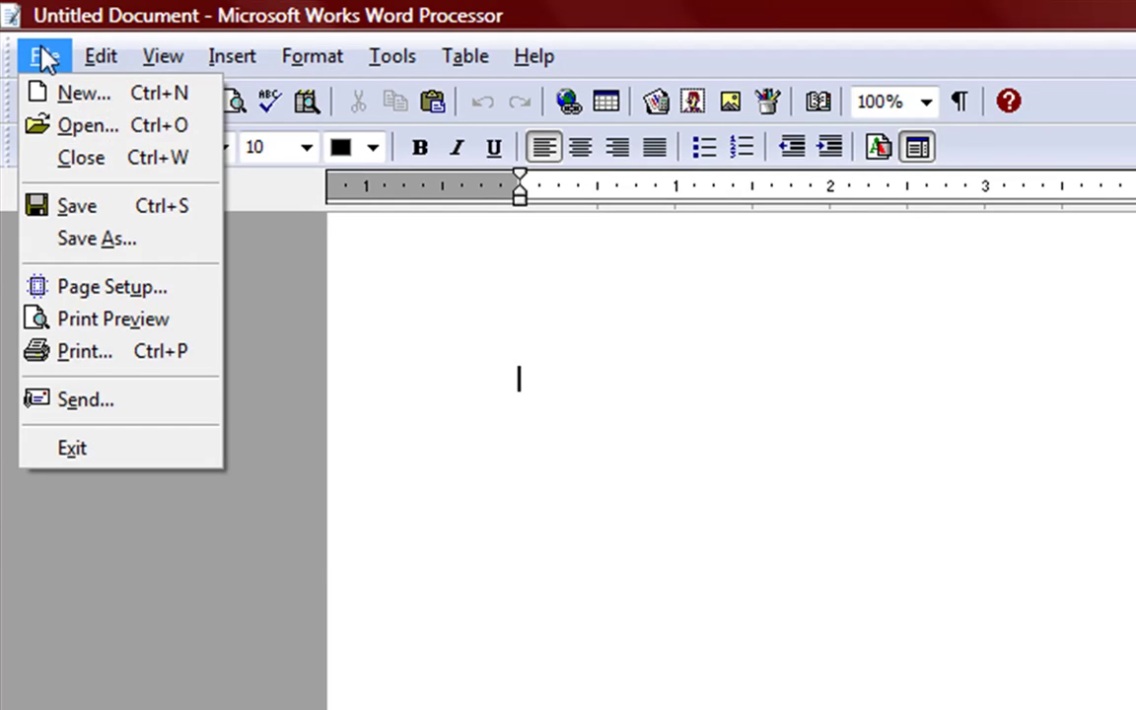
pyautogui.click(627, 607)
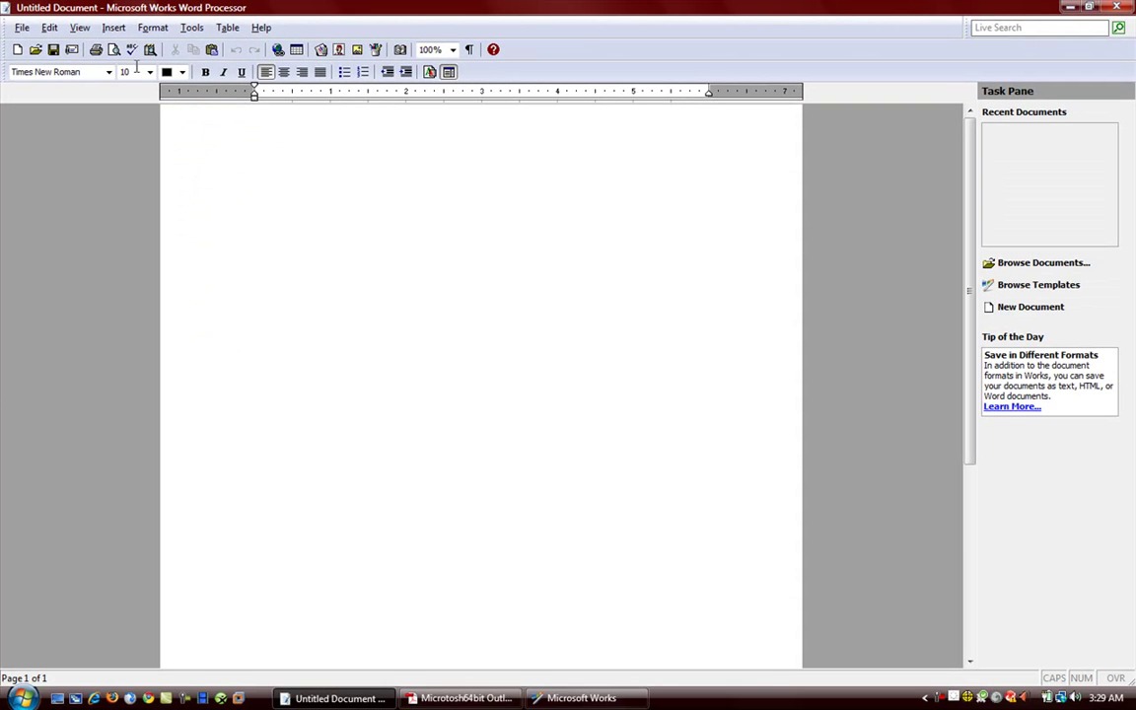
# - Preview the Flush left and Modern Letters styles in Task Launcher, then go back to the template grid
pyautogui.click(589, 700)
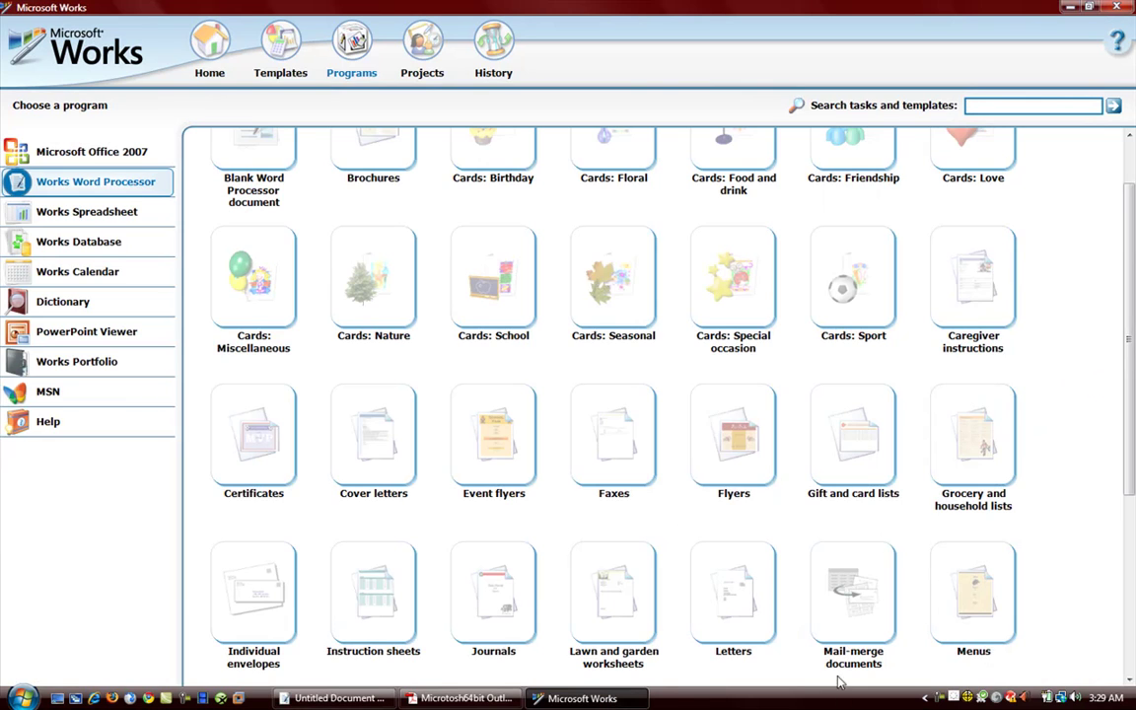
pyautogui.moveTo(1131, 363); pyautogui.dragTo(1131, 419)
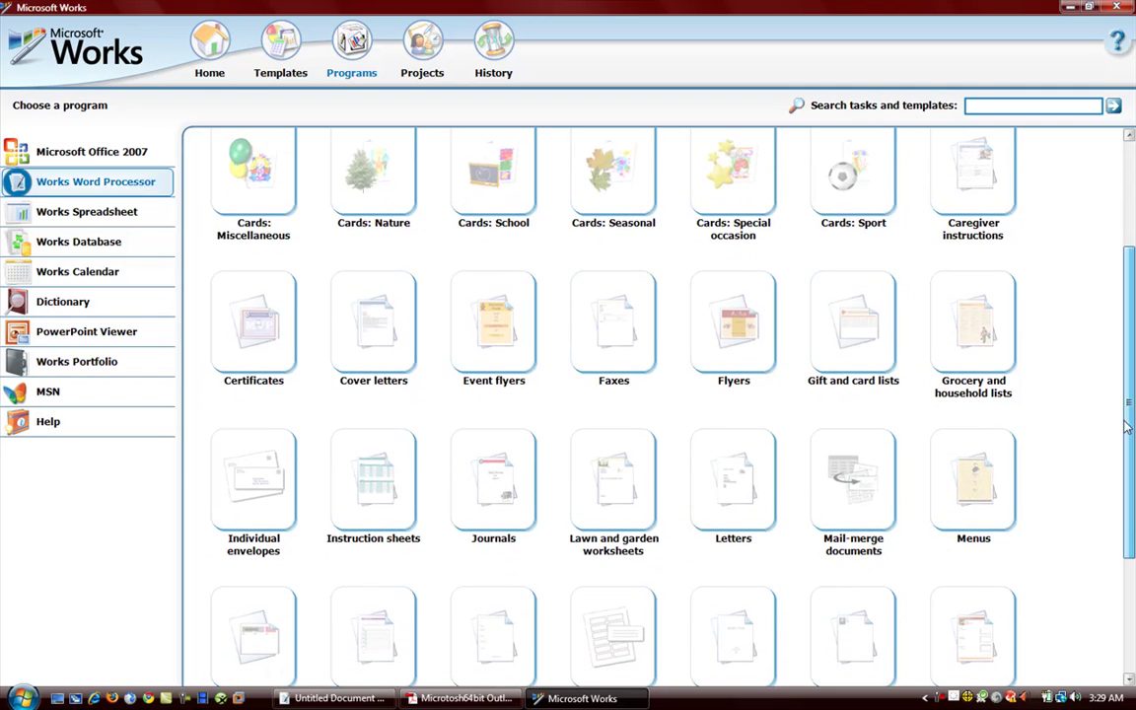
pyautogui.click(741, 456)
pyautogui.click(393, 233)
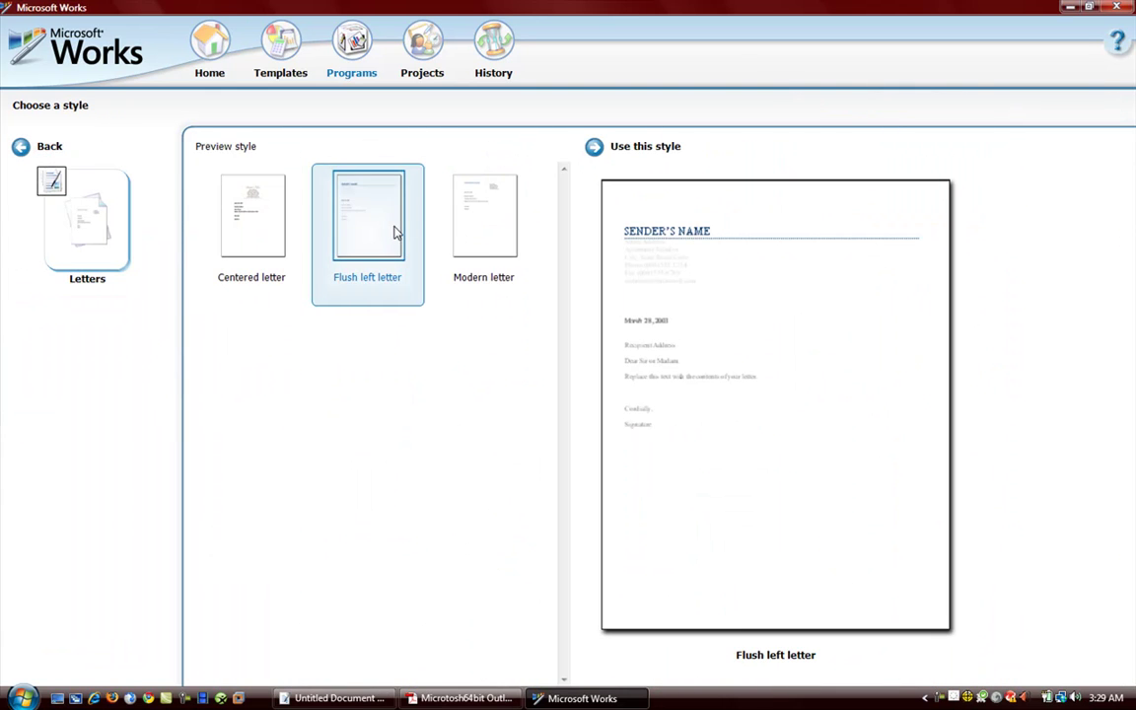
pyautogui.click(453, 231)
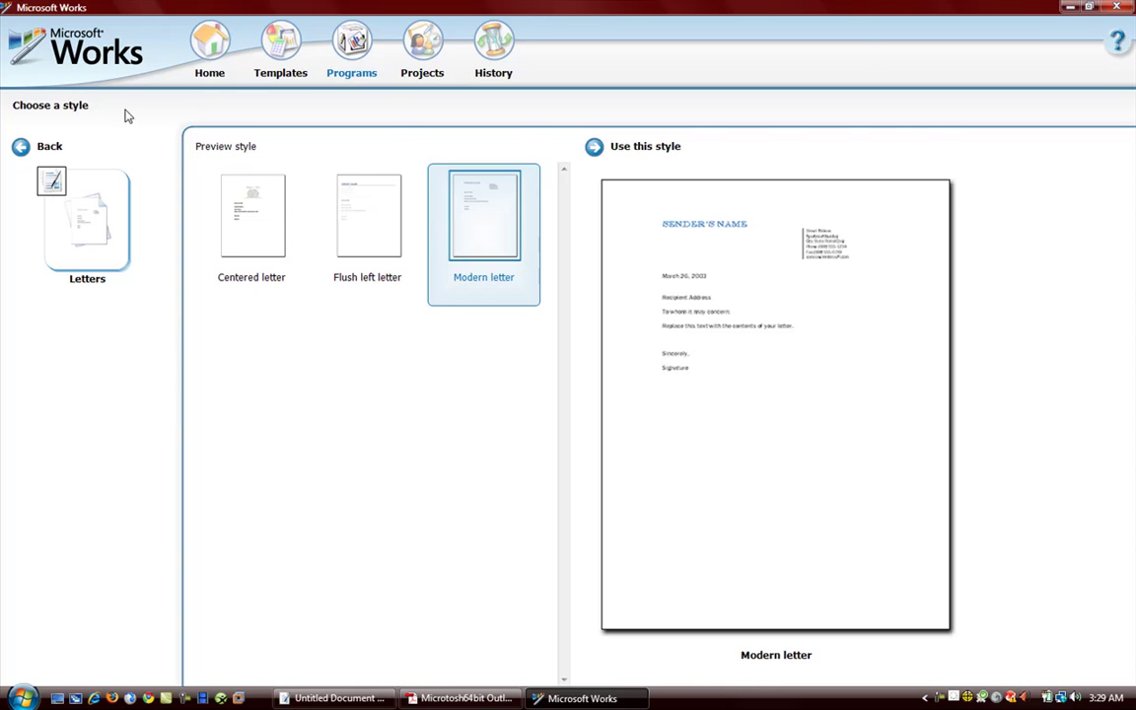
pyautogui.click(21, 147)
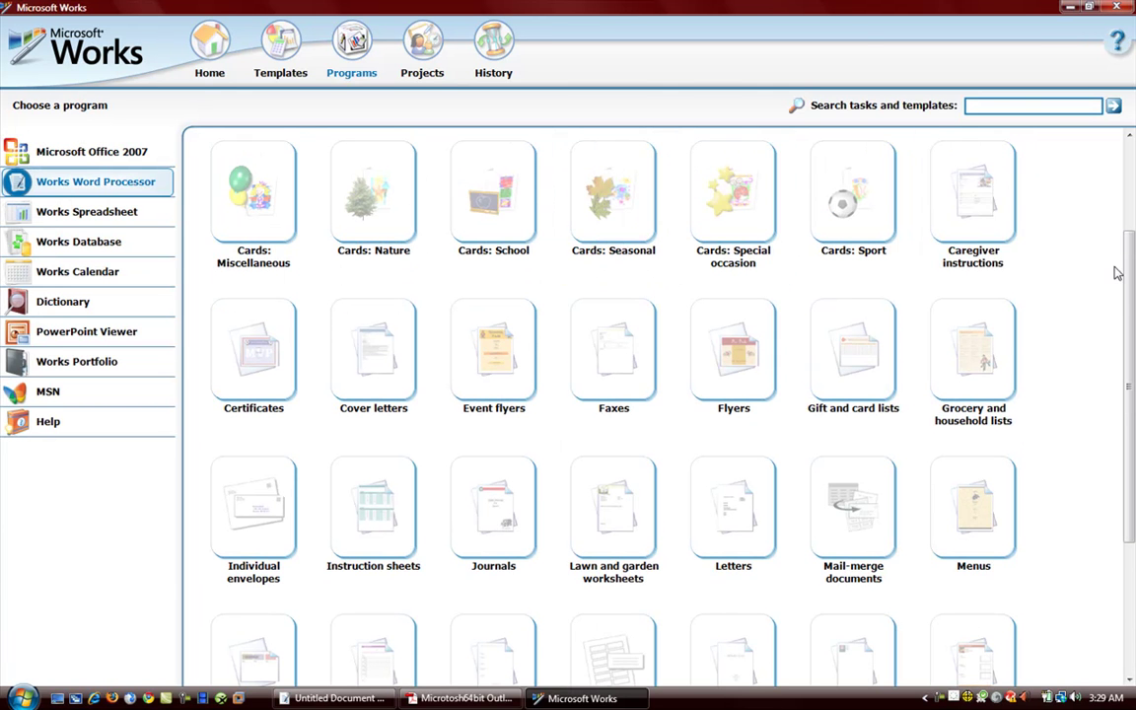
# - Open the Chronological resume from Resume (CV) as a new document
pyautogui.moveTo(1134, 335); pyautogui.dragTo(1134, 485)
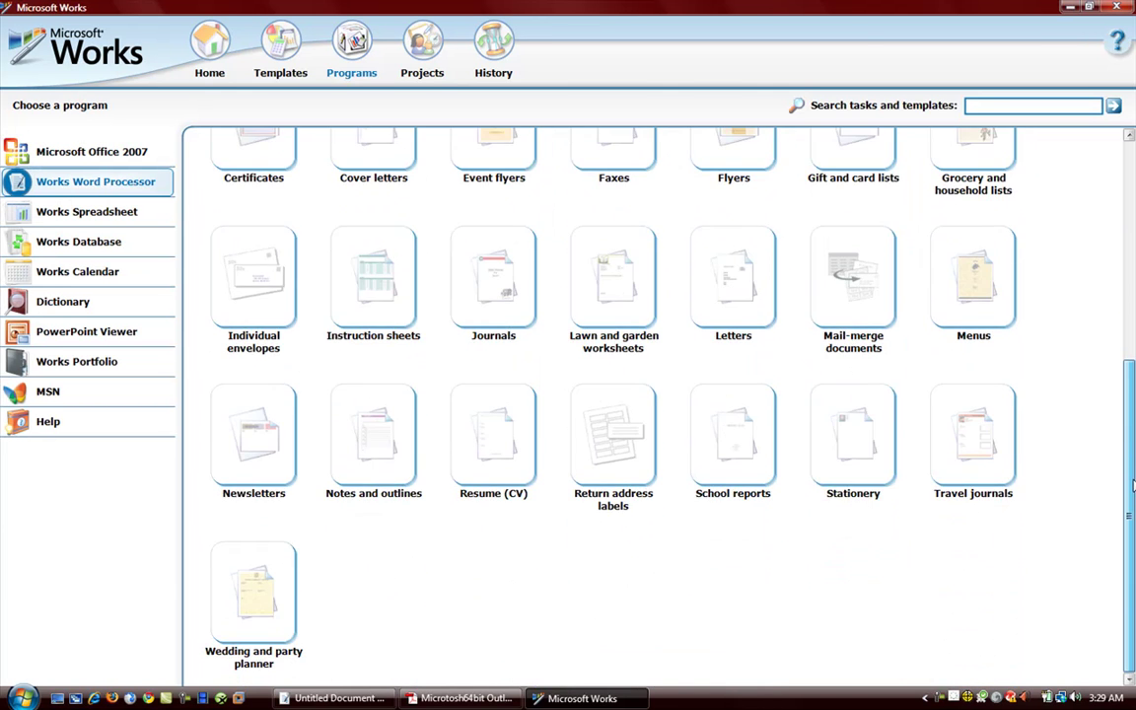
pyautogui.click(520, 465)
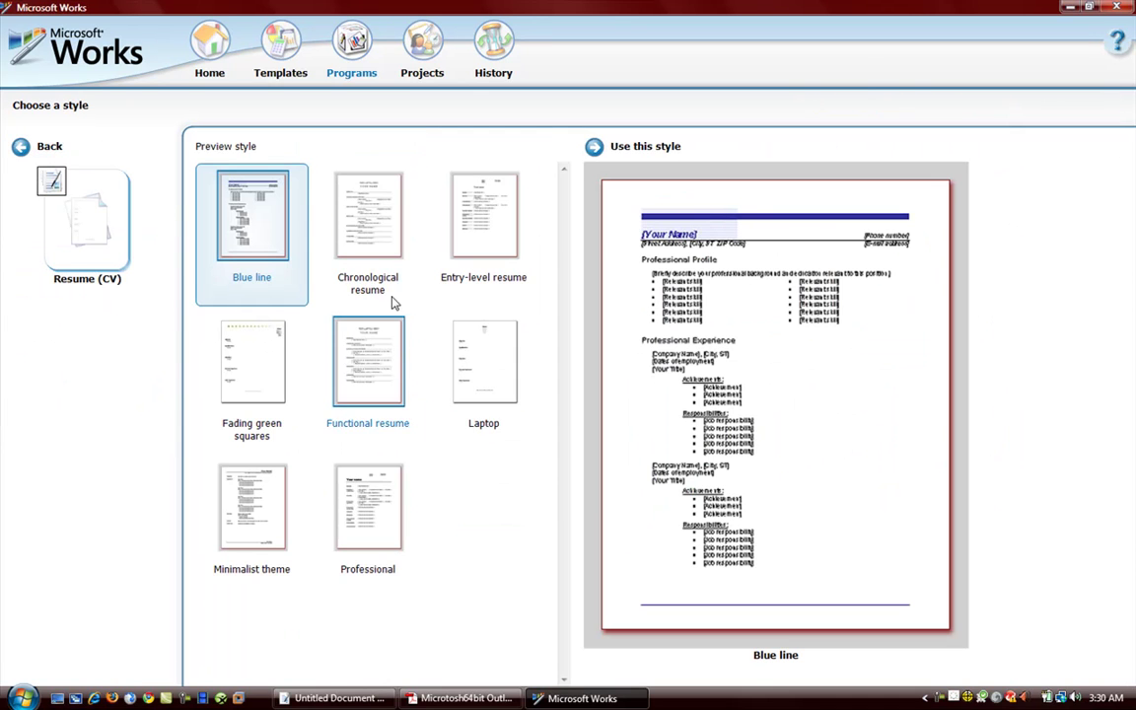
pyautogui.click(379, 245)
pyautogui.doubleClick(375, 246)
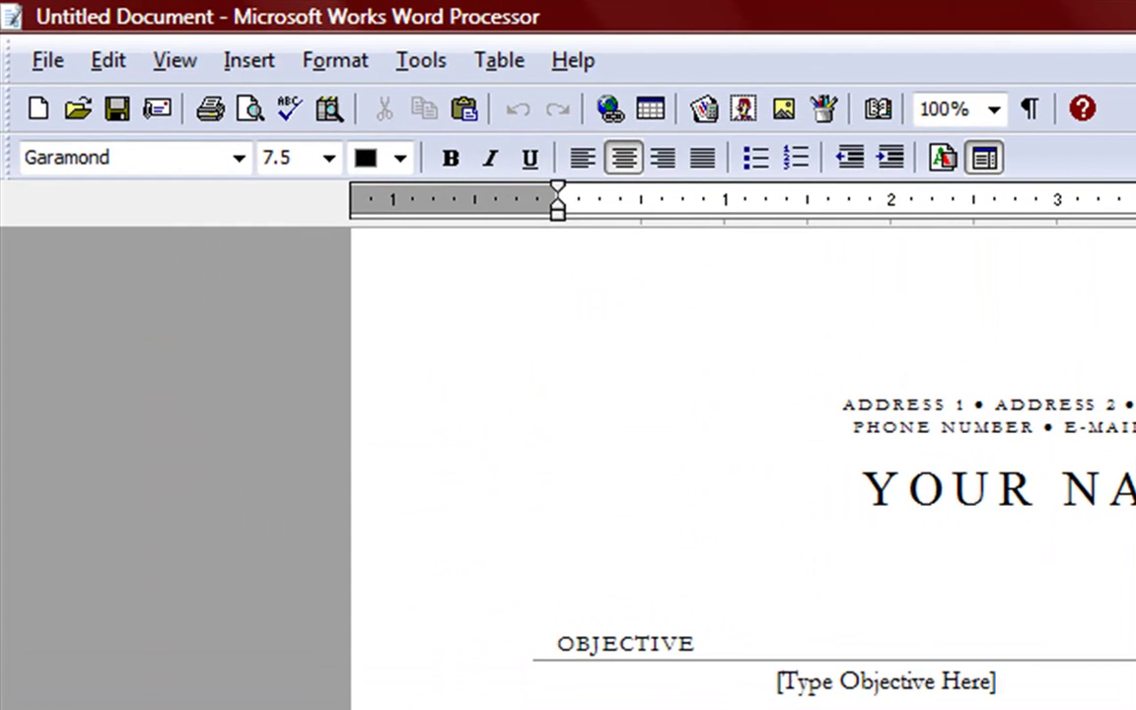
# - Center the résumé's address line, leaving the Garamond font unchanged
pyautogui.scroll(-5, 740, 464)
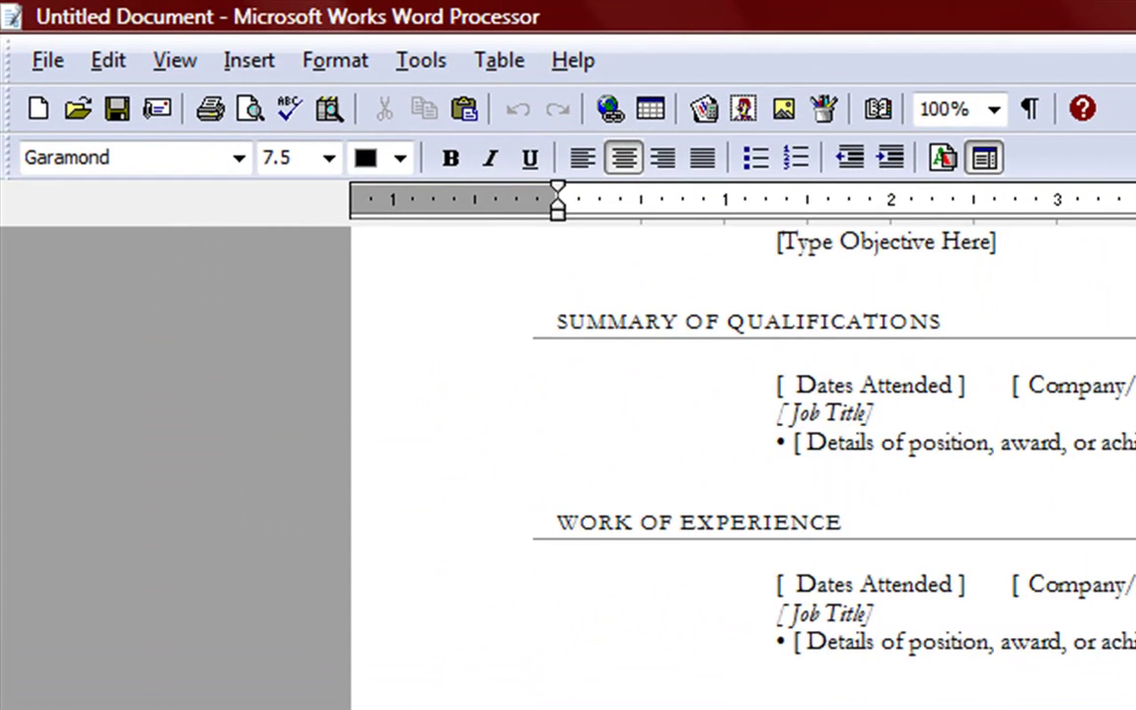
pyautogui.scroll(5, 740, 463)
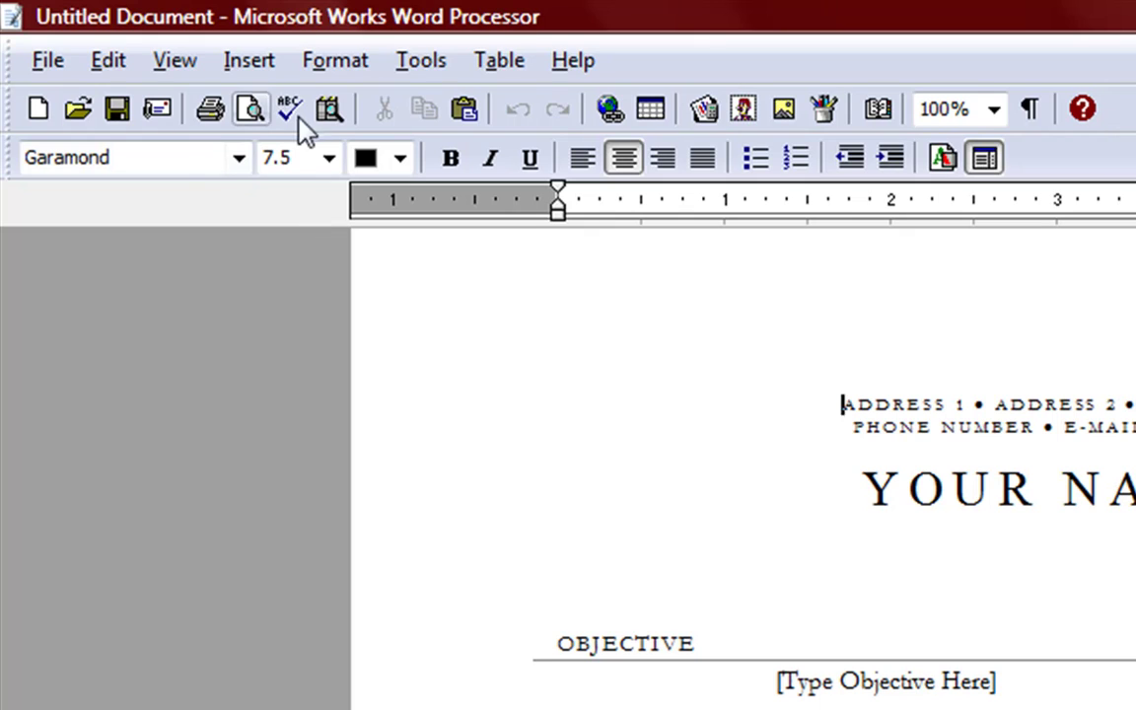
pyautogui.click(116, 111)
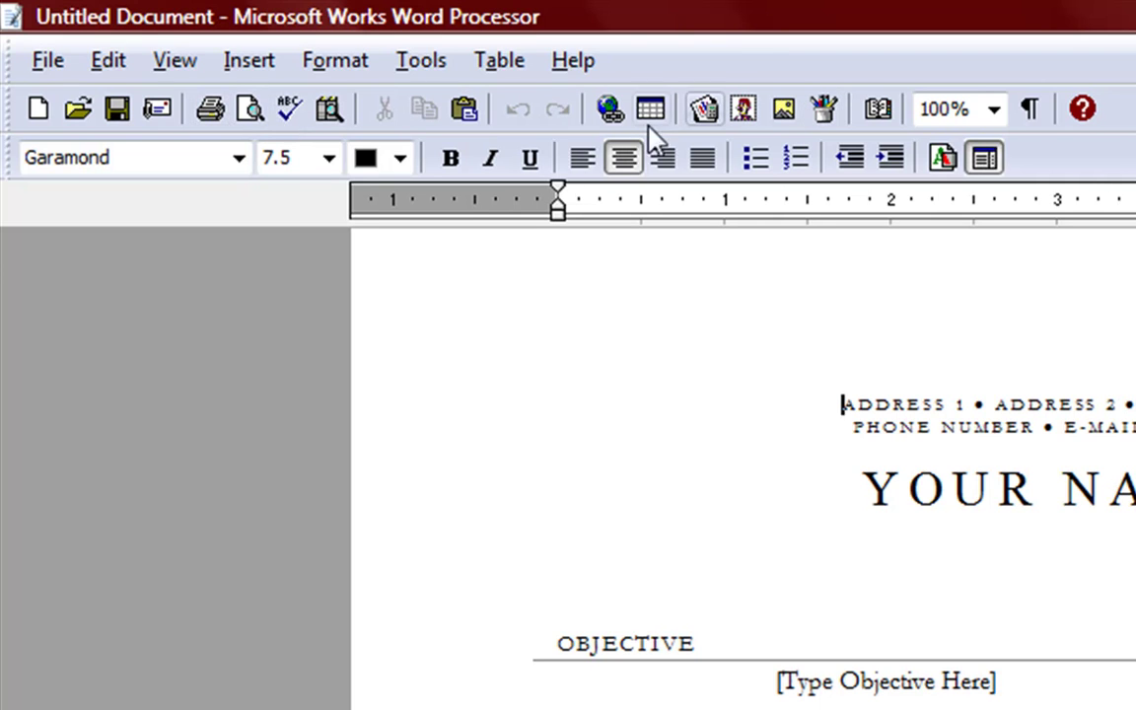
pyautogui.click(162, 155)
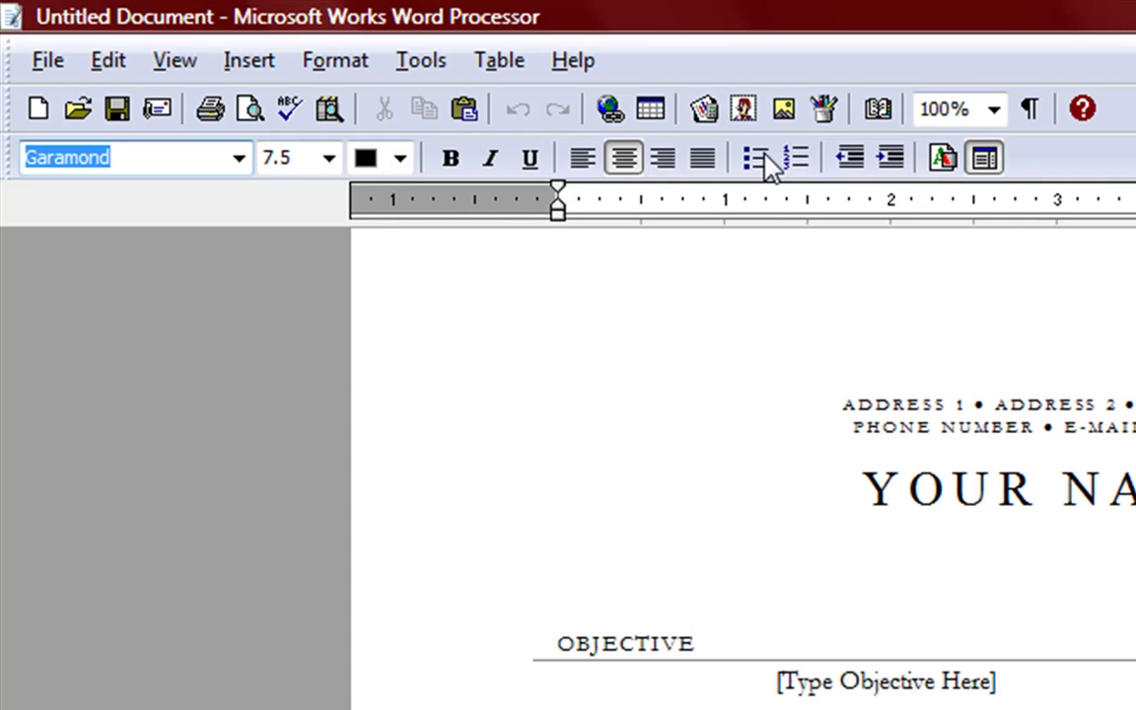
pyautogui.click(634, 168)
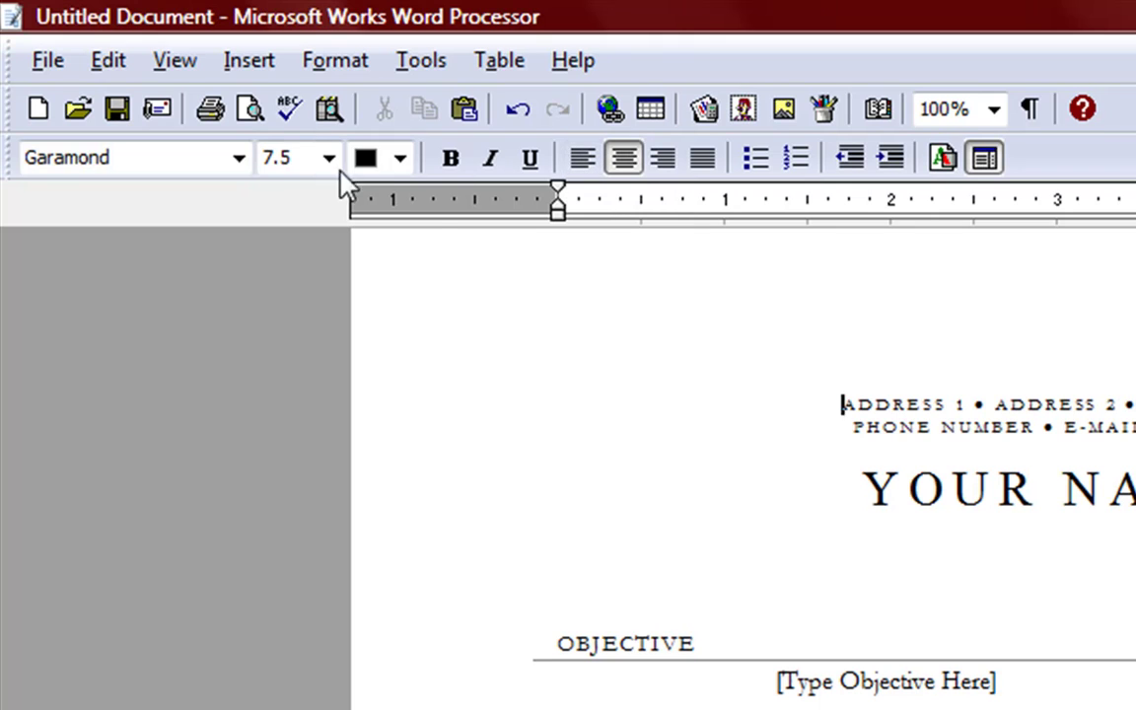
pyautogui.click(239, 159)
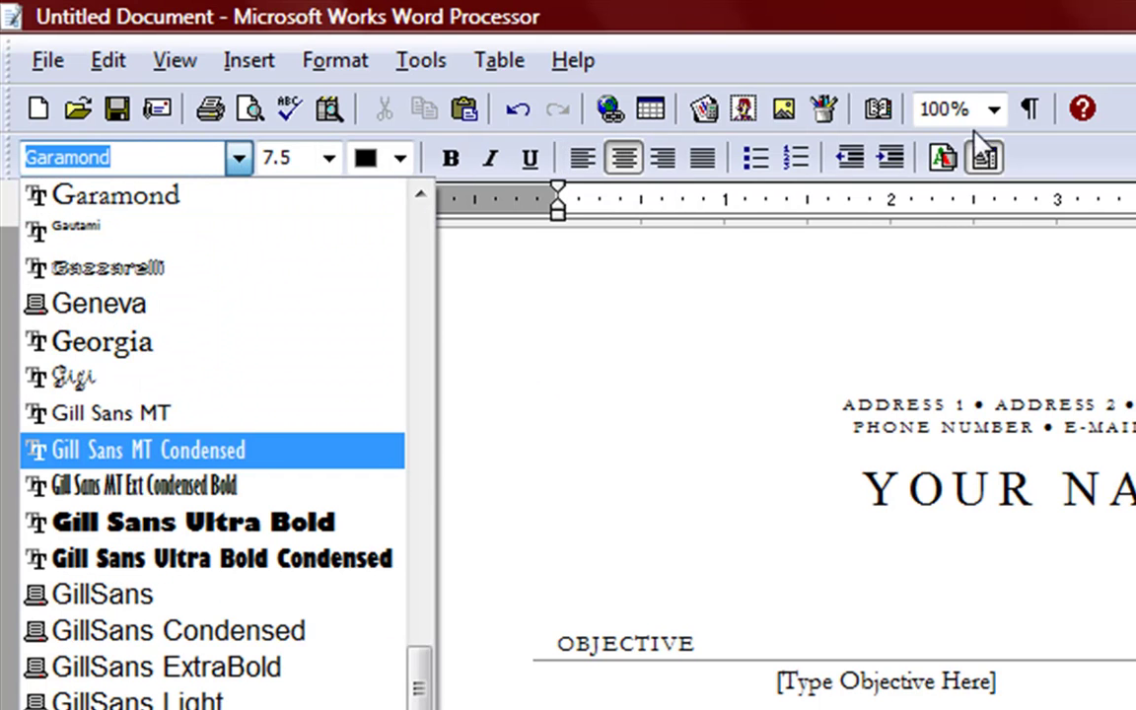
pyautogui.click(402, 57)
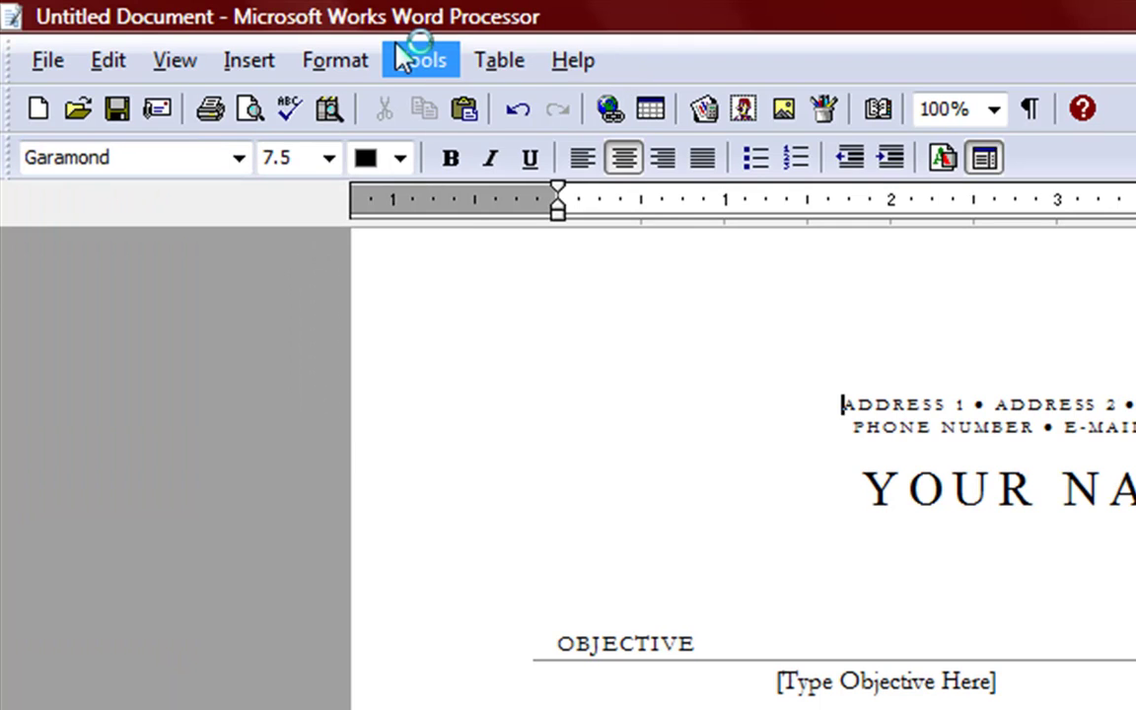
pyautogui.click(404, 57)
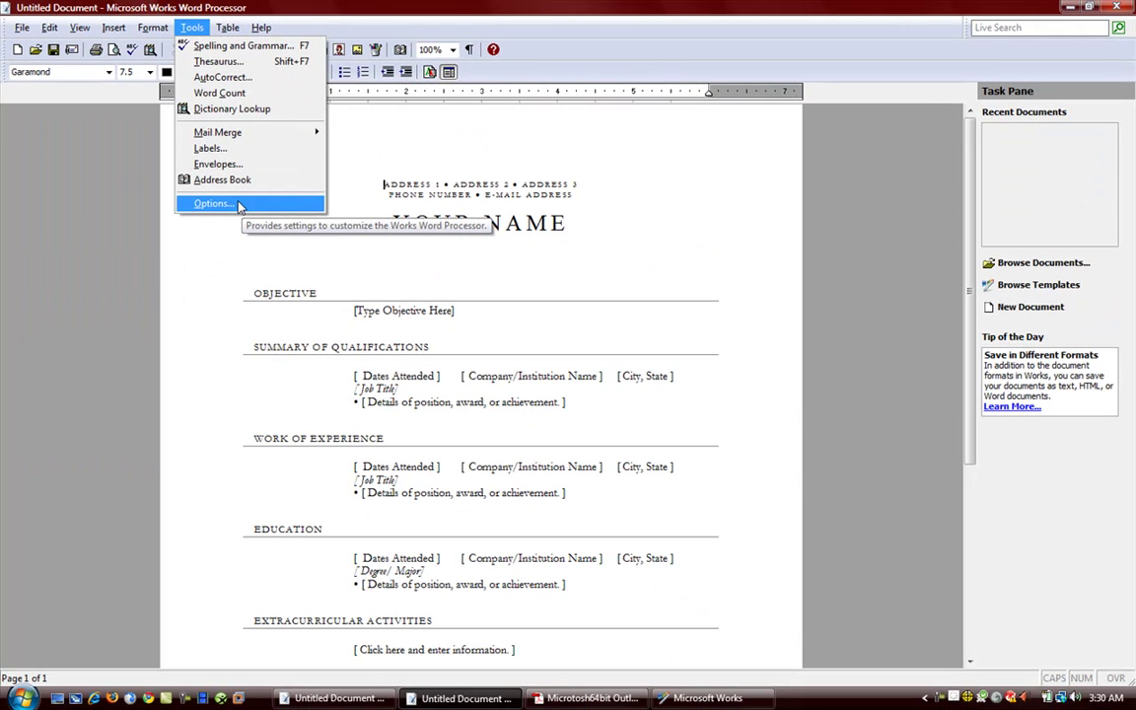
pyautogui.click(240, 204)
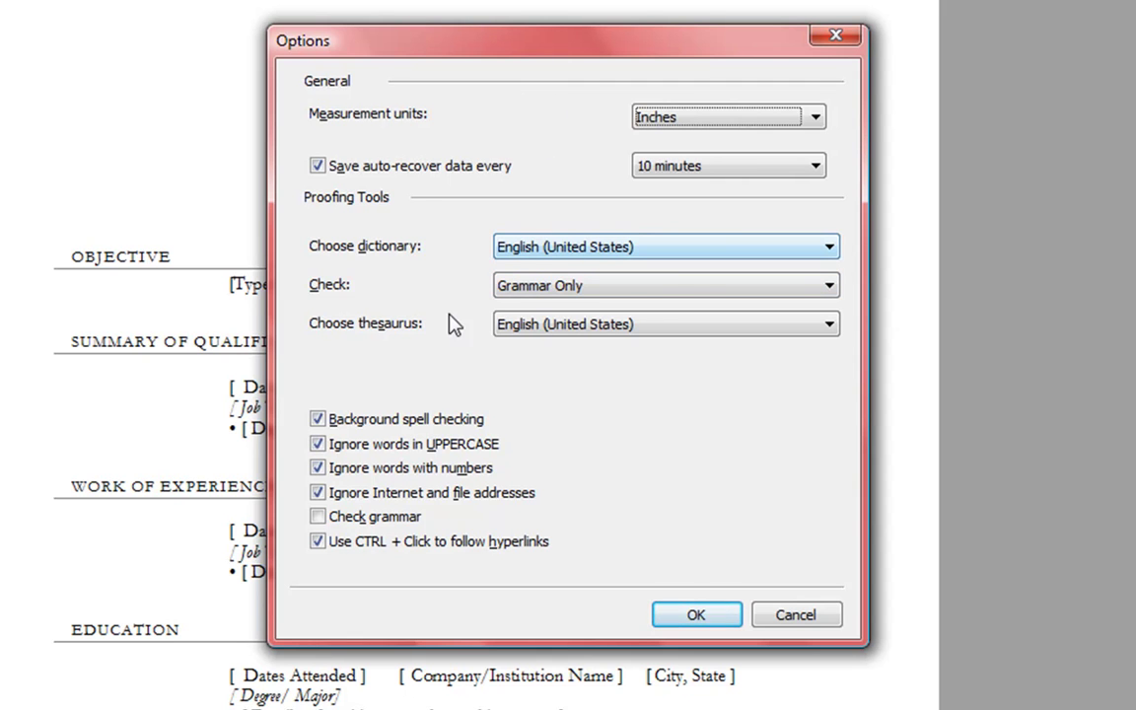
pyautogui.click(666, 119)
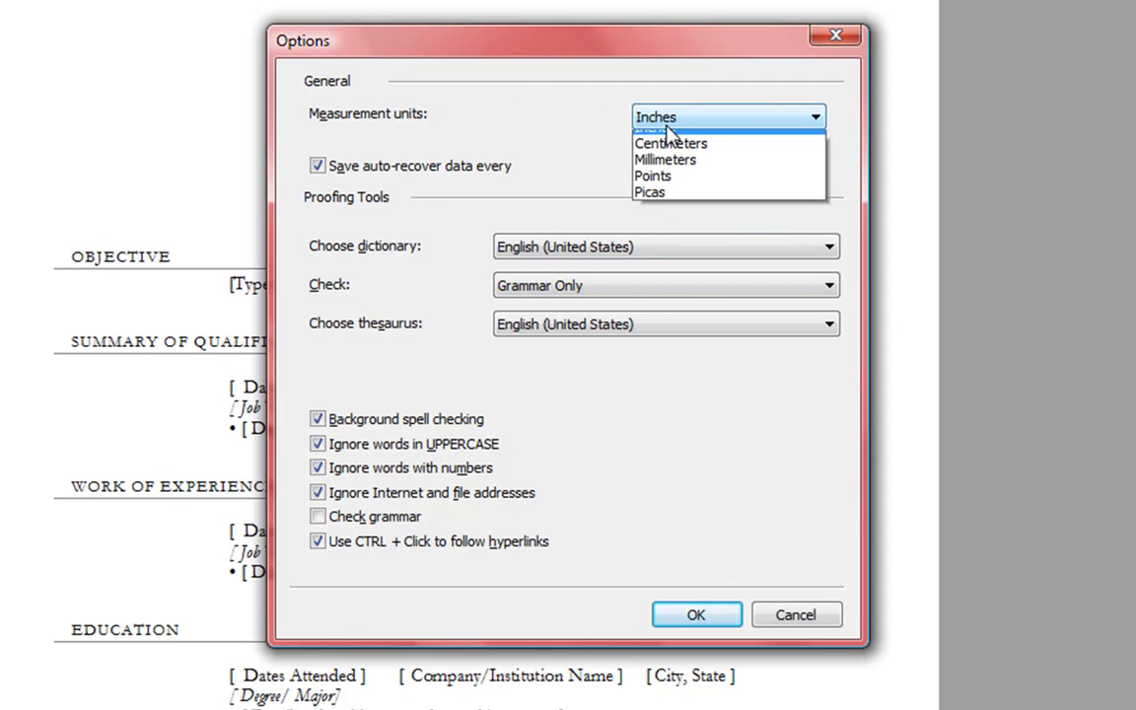
pyautogui.click(666, 134)
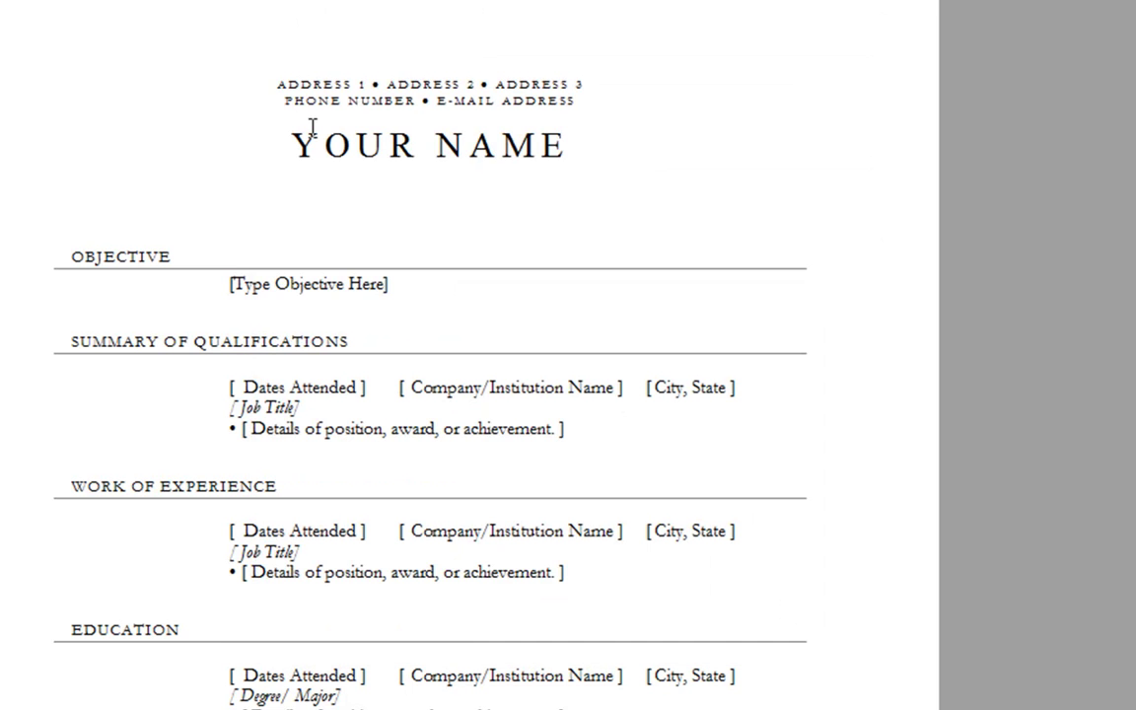
pyautogui.click(148, 27)
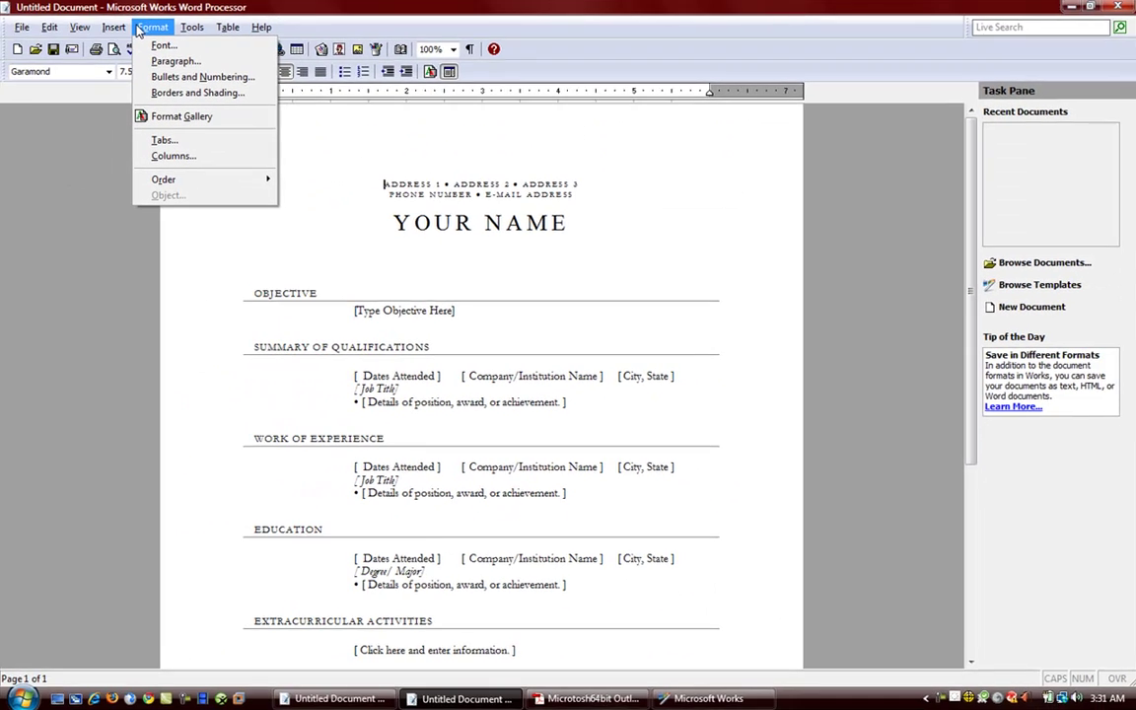
pyautogui.moveTo(113, 33)
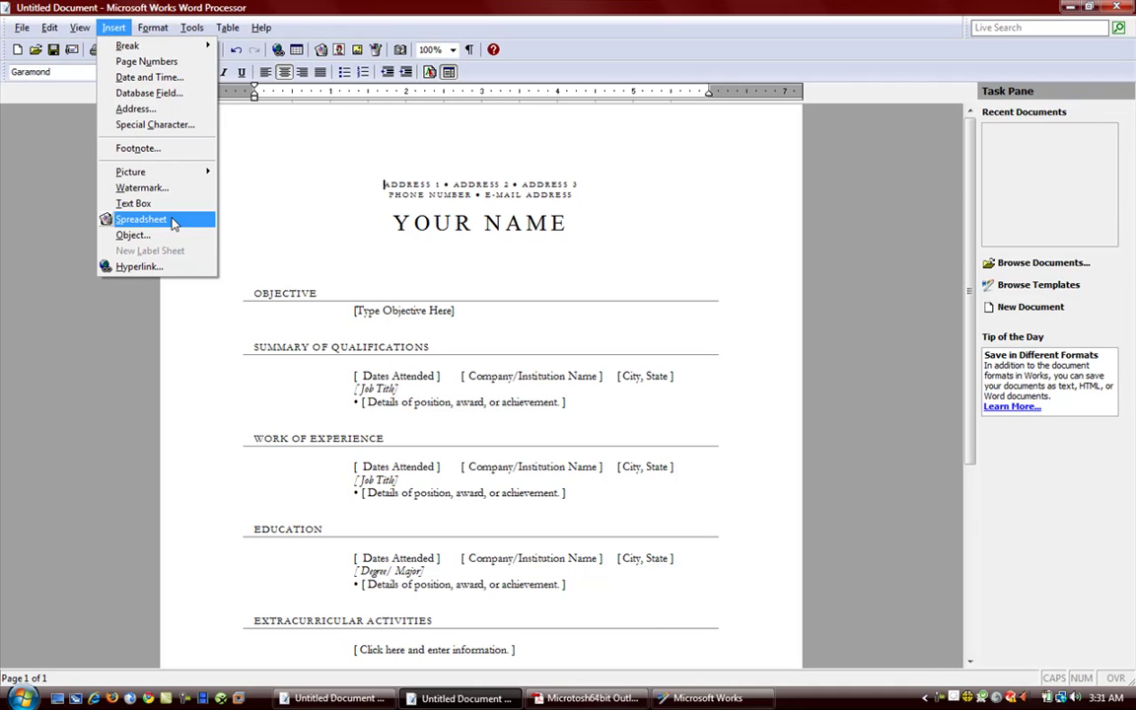
pyautogui.click(61, 170)
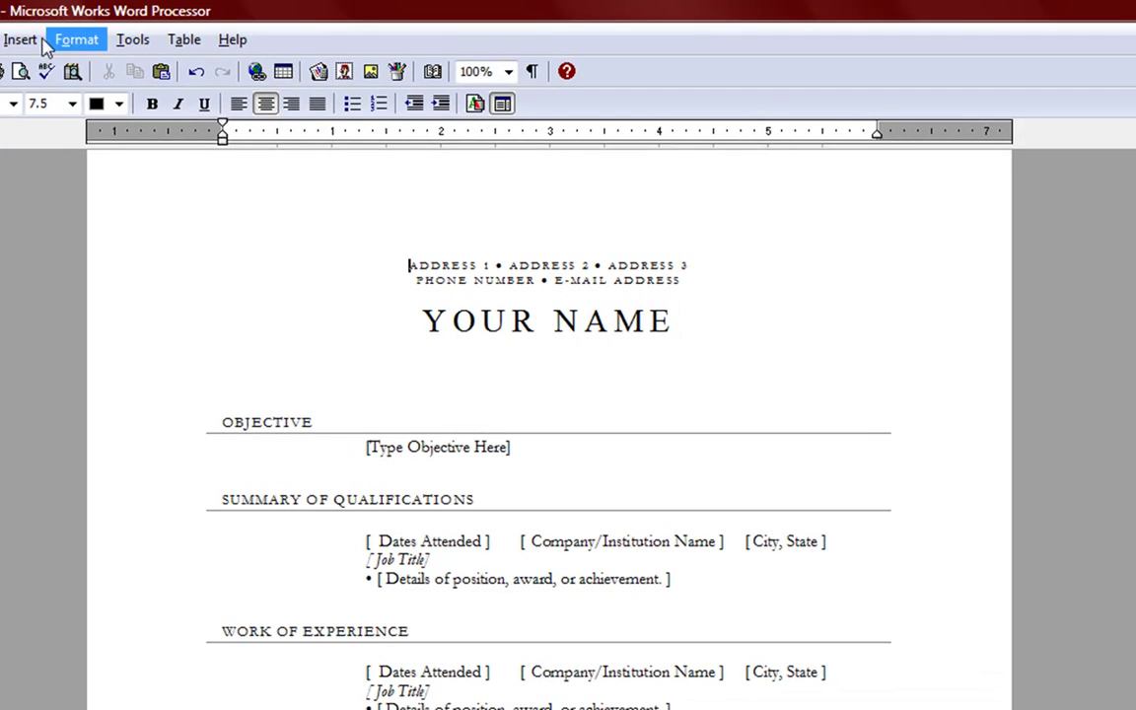
pyautogui.click(107, 39)
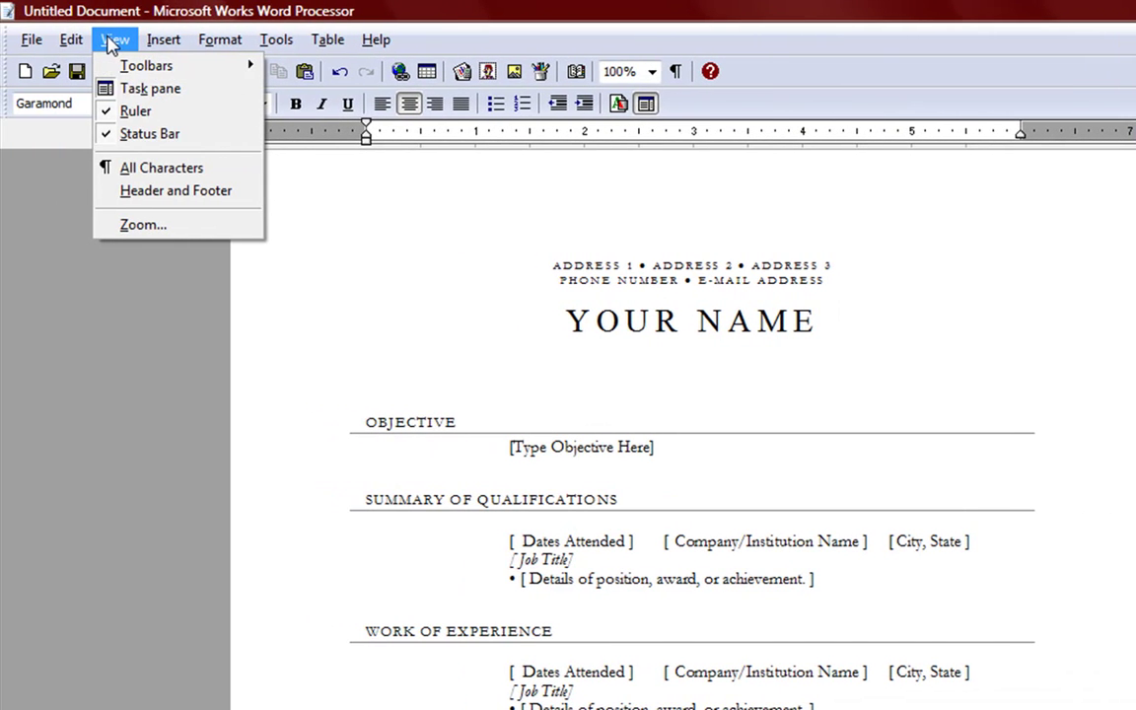
pyautogui.click(156, 111)
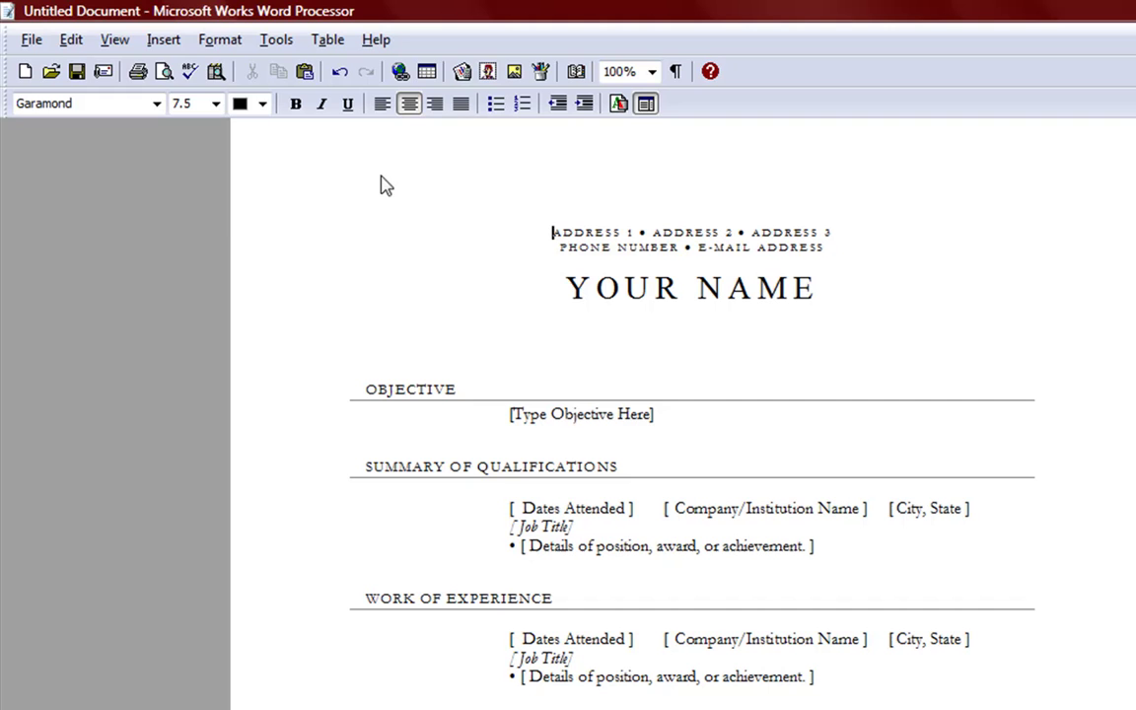
pyautogui.click(114, 39)
pyautogui.click(155, 111)
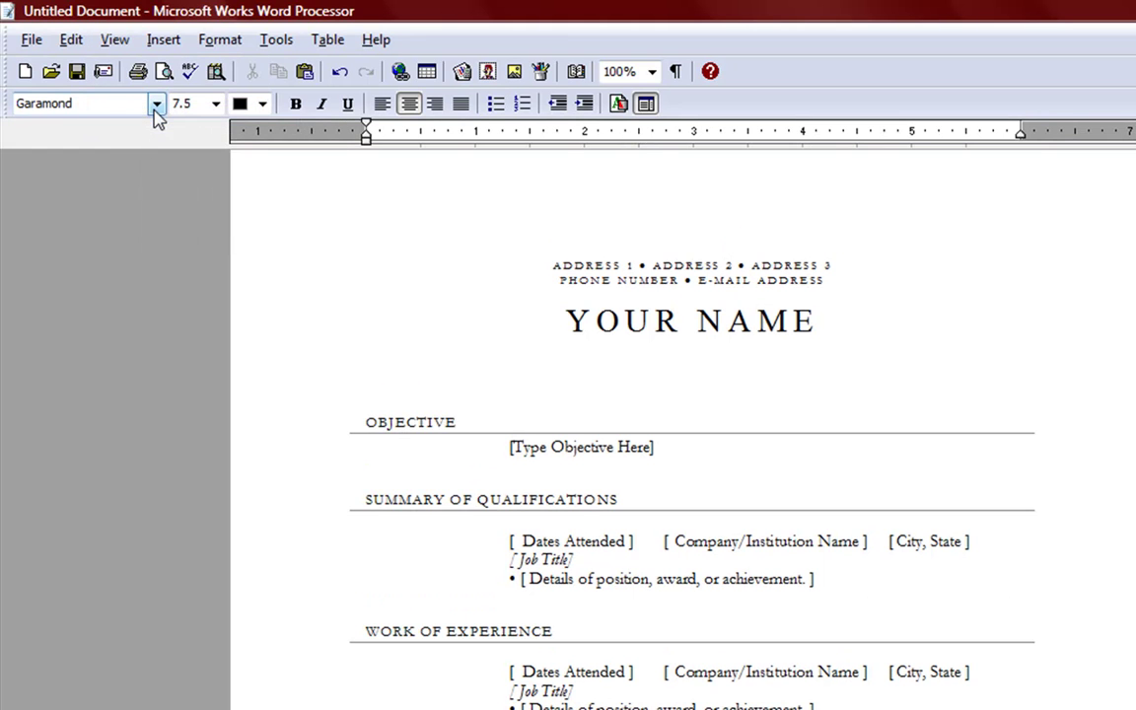
pyautogui.click(114, 40)
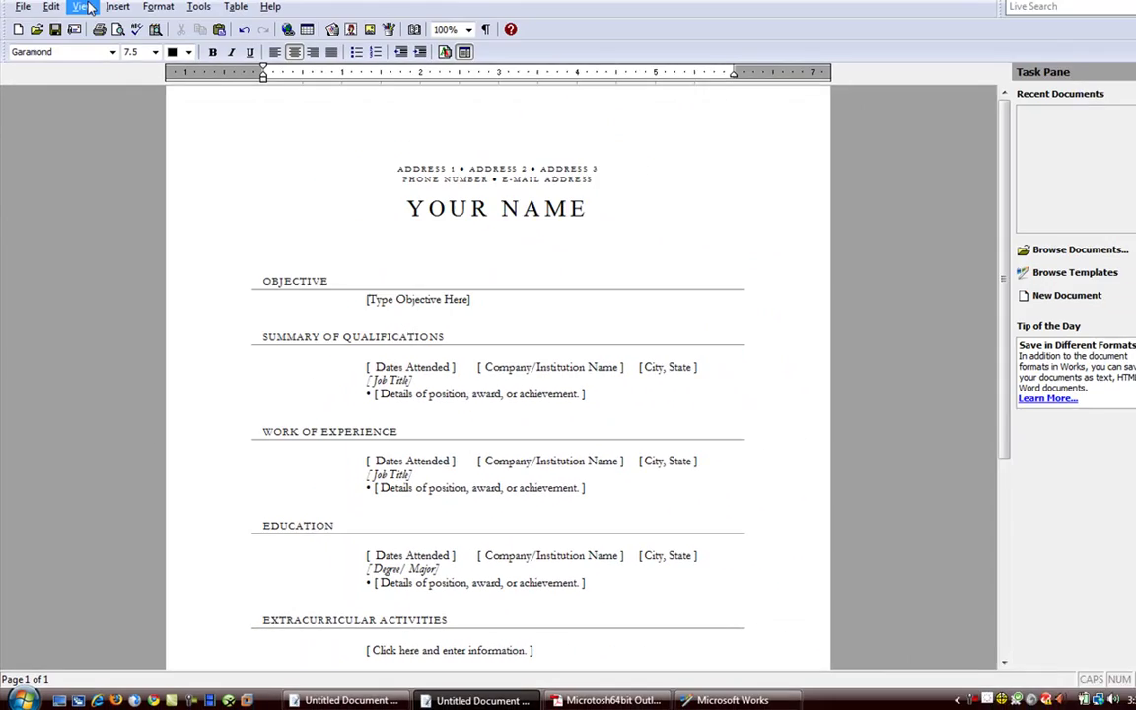
pyautogui.click(81, 28)
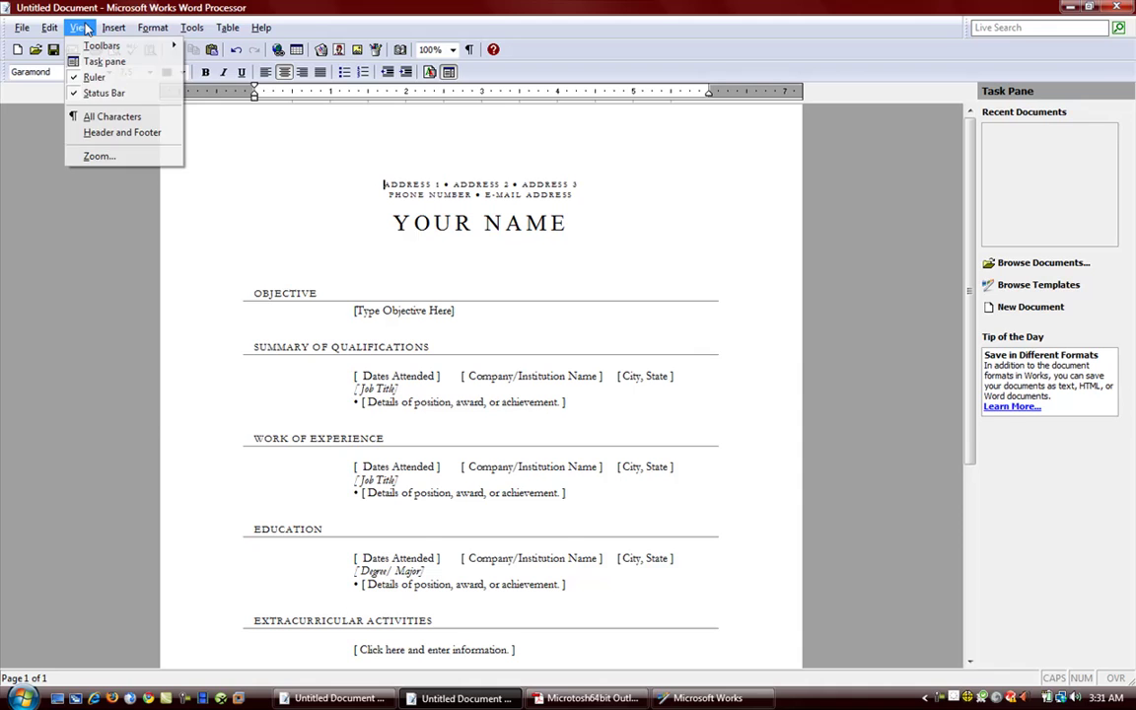
pyautogui.click(118, 92)
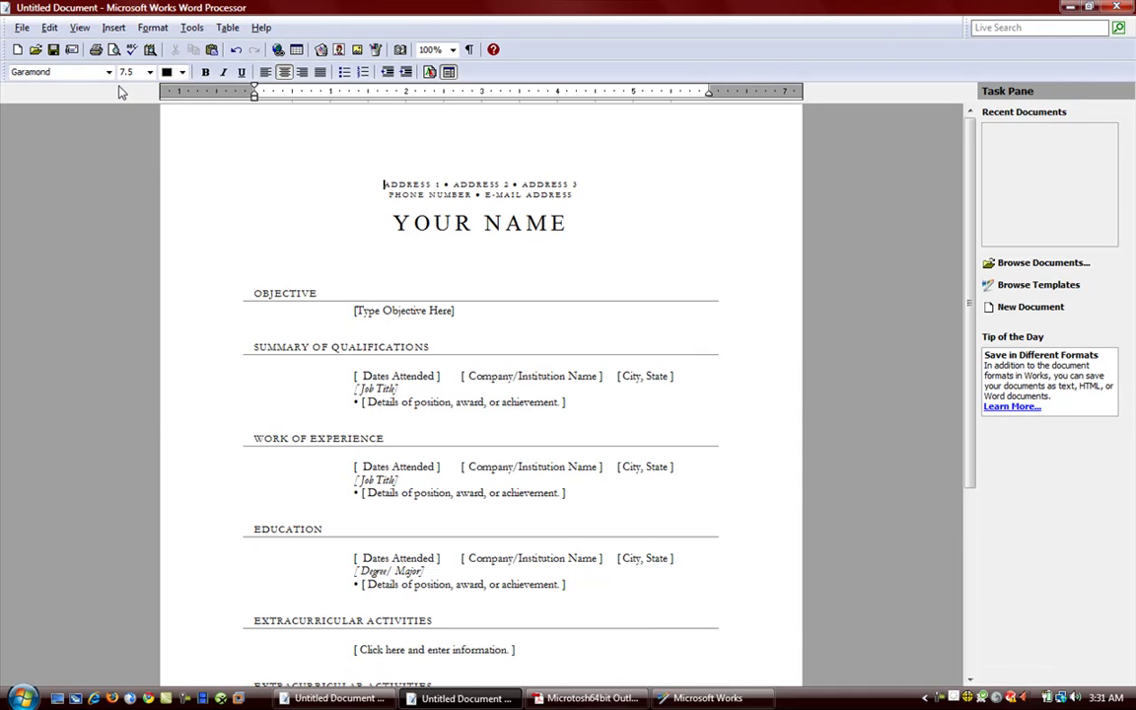
pyautogui.click(80, 27)
pyautogui.click(84, 92)
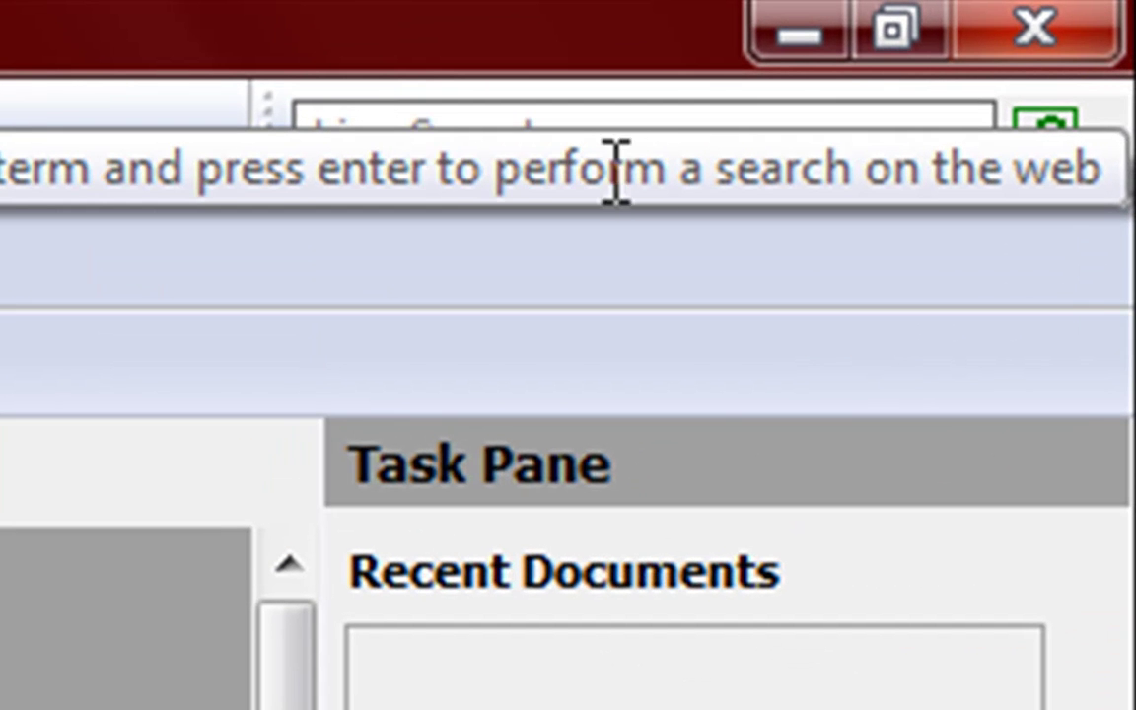
# - Enter 'letters' in the Live Search box
pyautogui.click(431, 170)
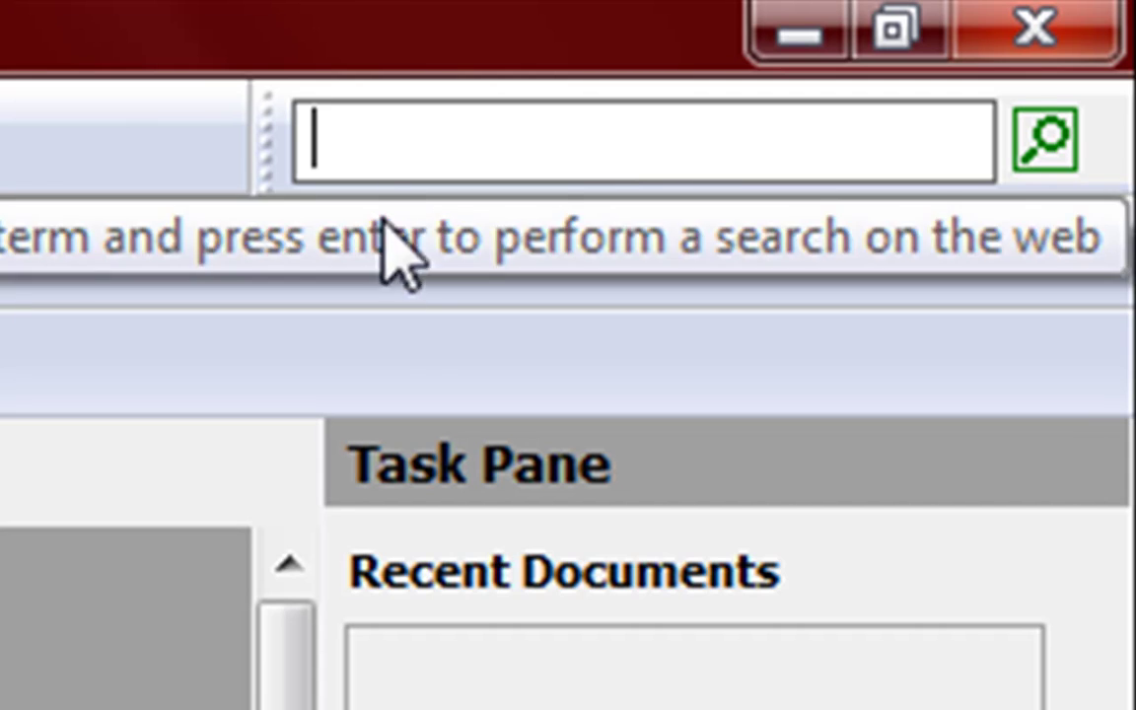
pyautogui.click(418, 329)
pyautogui.click(475, 165)
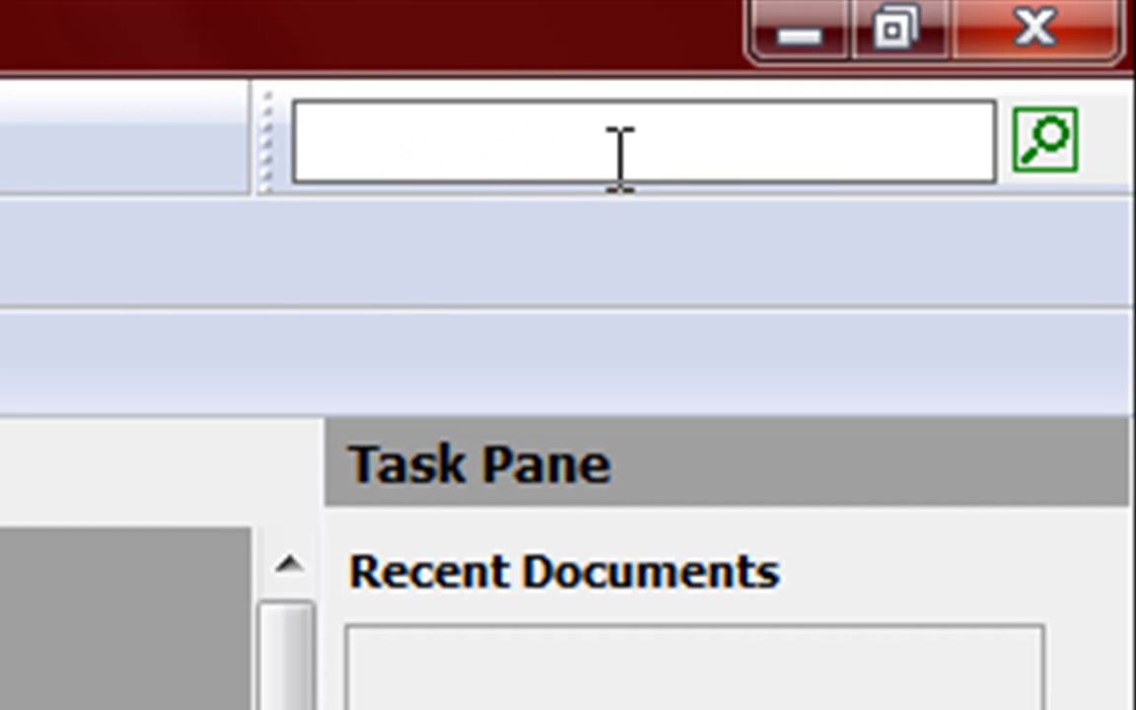
pyautogui.write('letters')
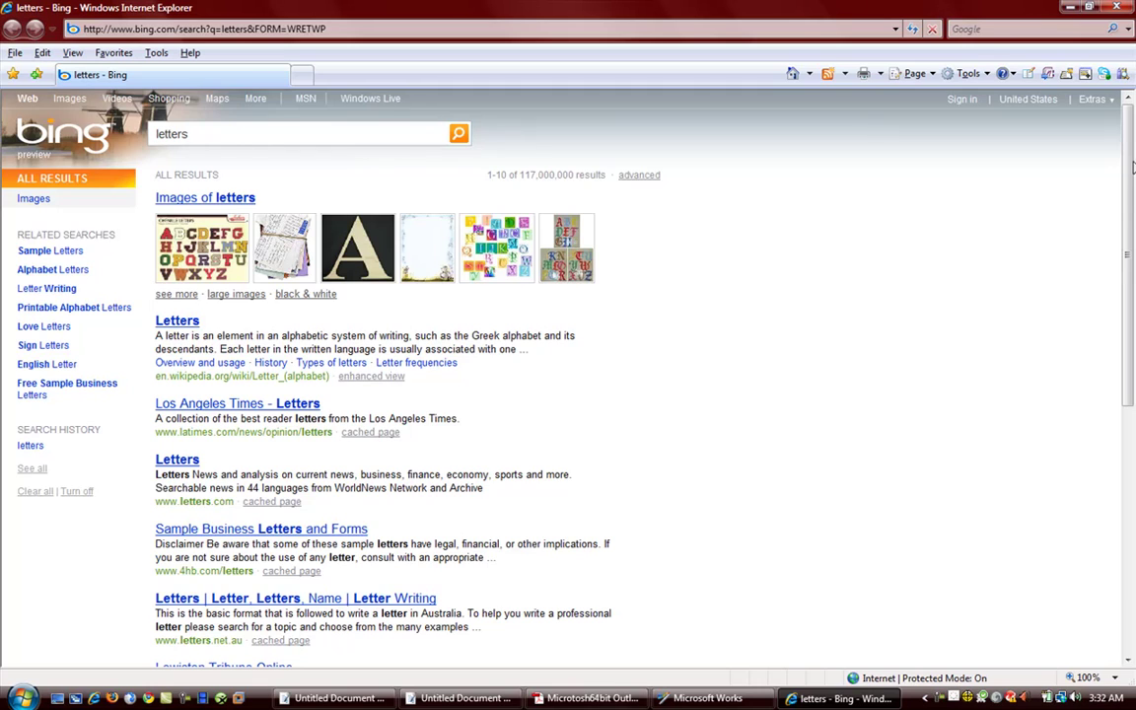
# - Scroll through the Bing results for 'letters'
pyautogui.moveTo(1129, 169); pyautogui.dragTo(1068, 231)
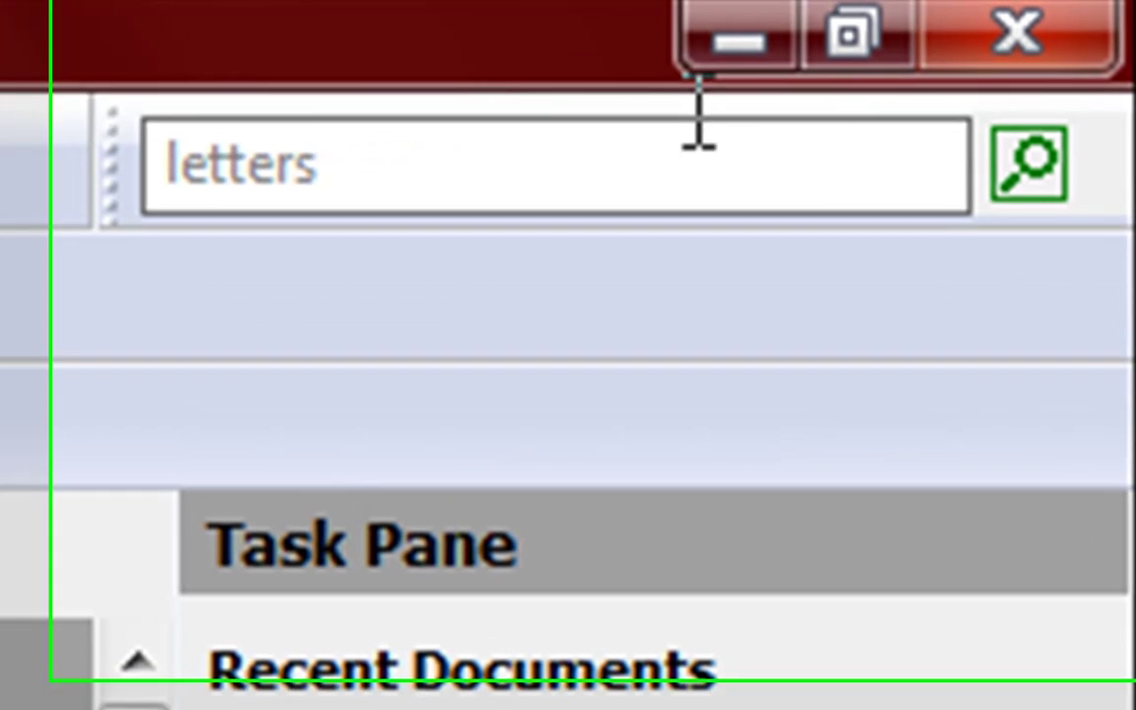
# - Replace 'letters' with 'microsoft office' in the Live Search box
pyautogui.click(1052, 33)
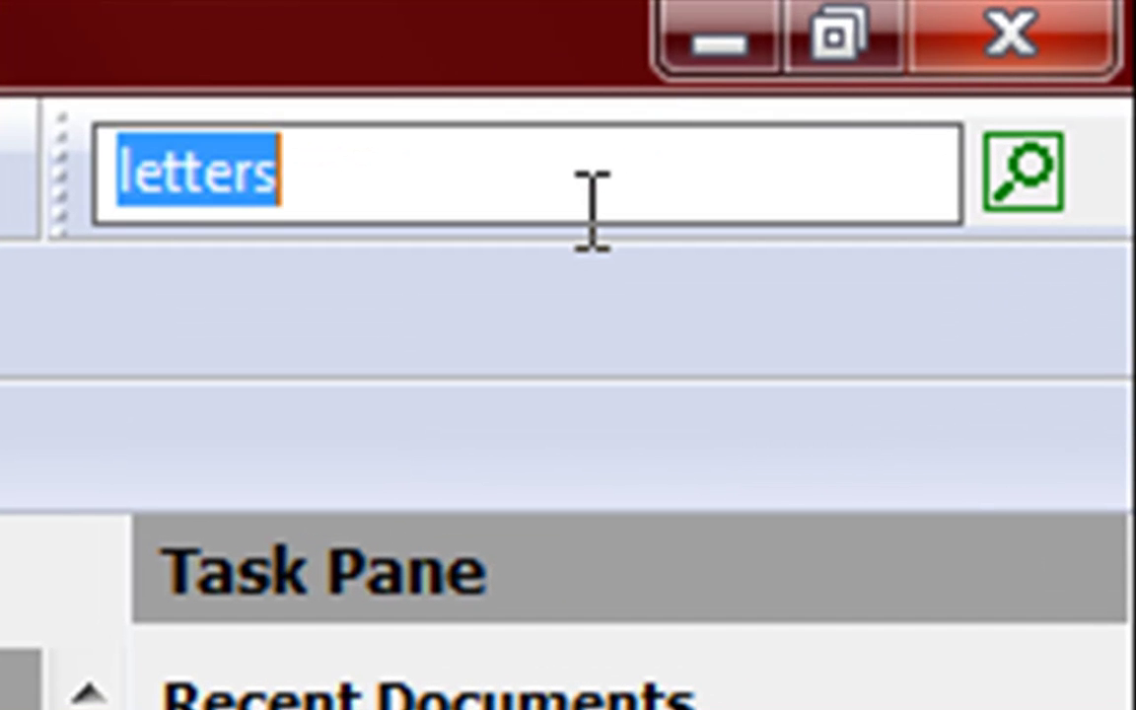
pyautogui.write('microsoft')
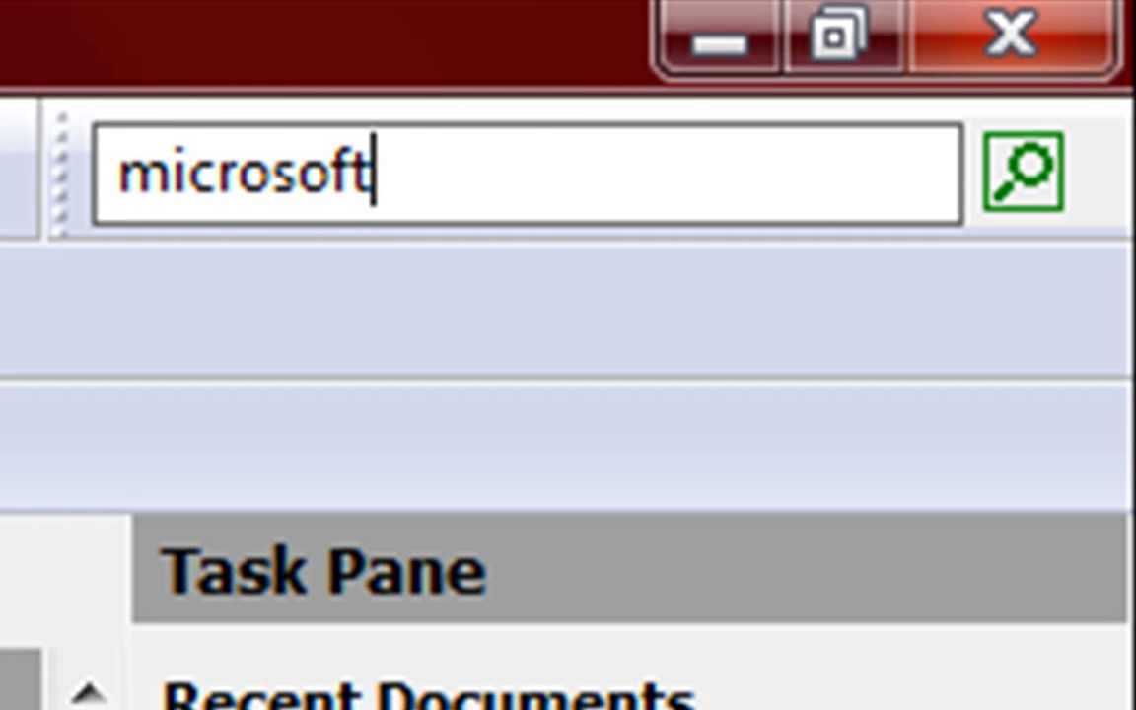
pyautogui.write(' office')
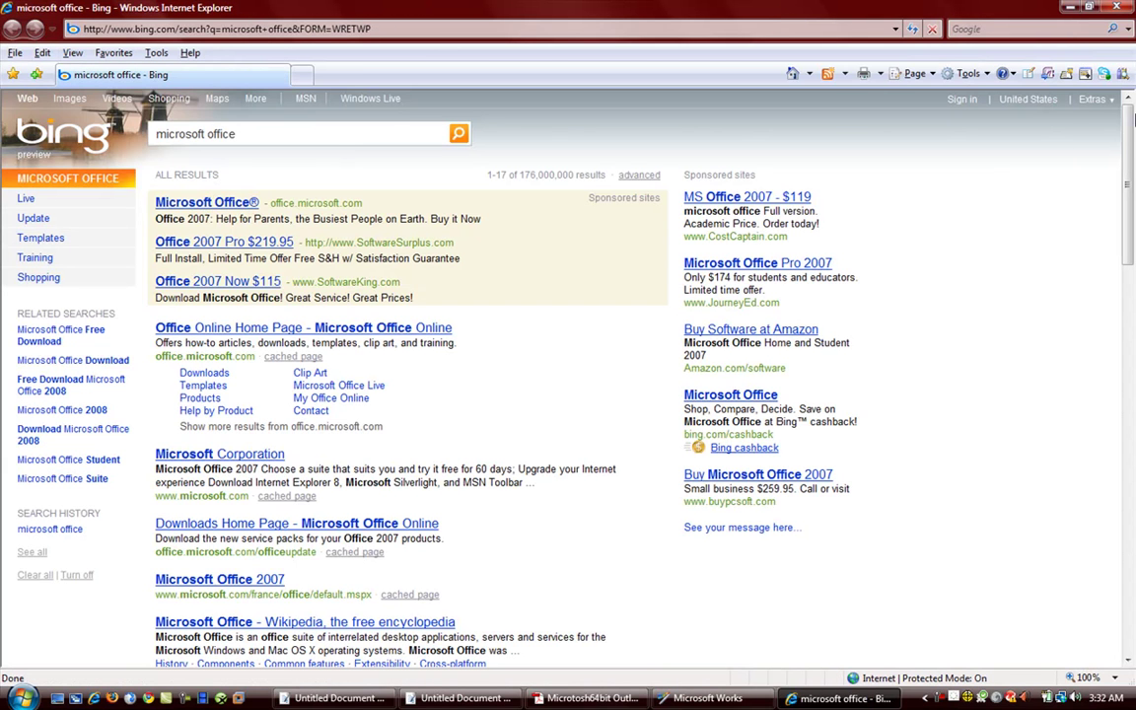
# - Open the sponsored Microsoft Office result on Bing, then return to the Works resume document
pyautogui.scroll(-6, 1133, 129)
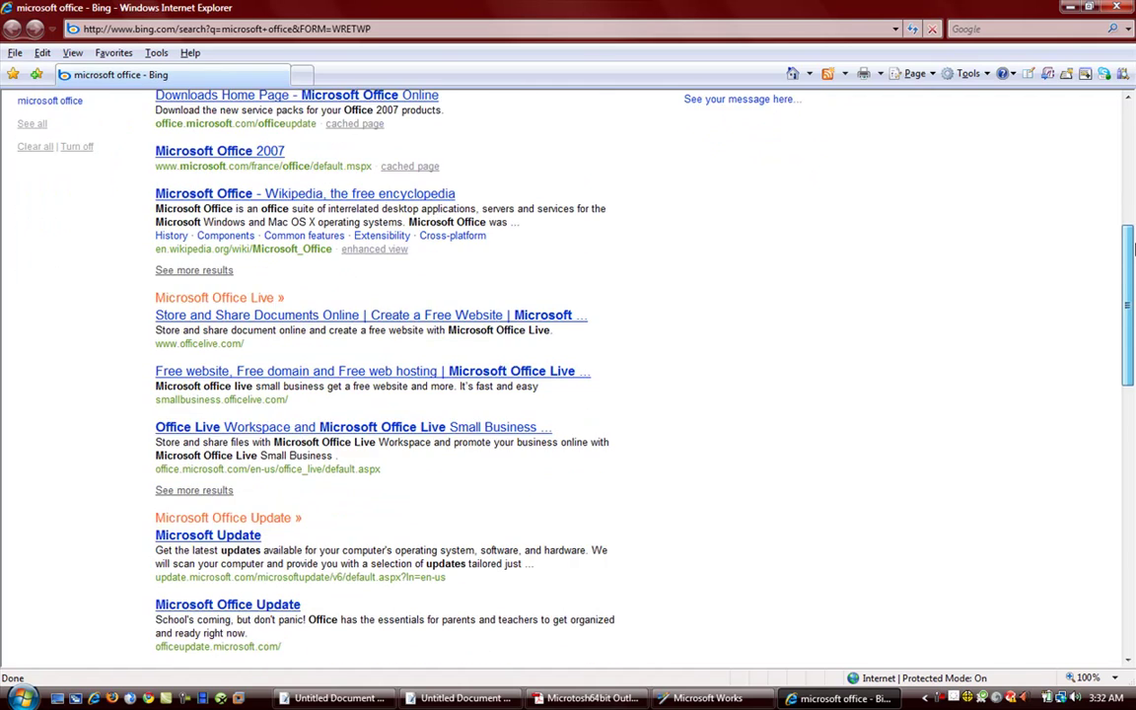
pyautogui.scroll(6, 1131, 116)
pyautogui.scroll(1, 1132, 117)
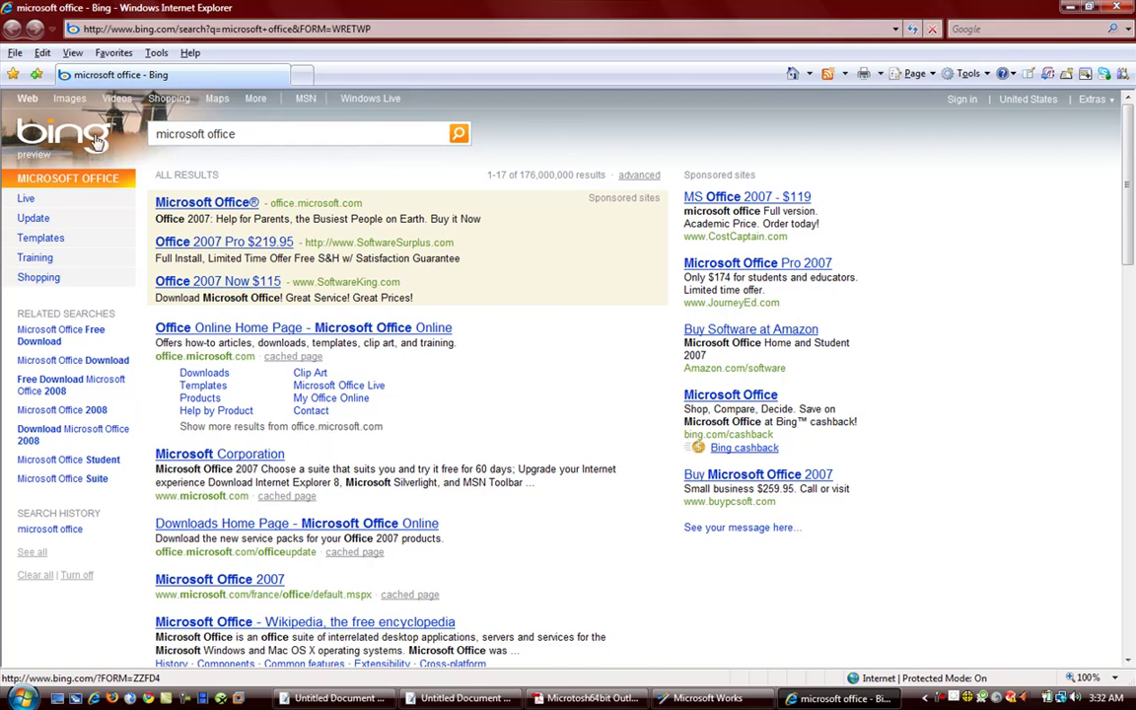
pyautogui.click(469, 204)
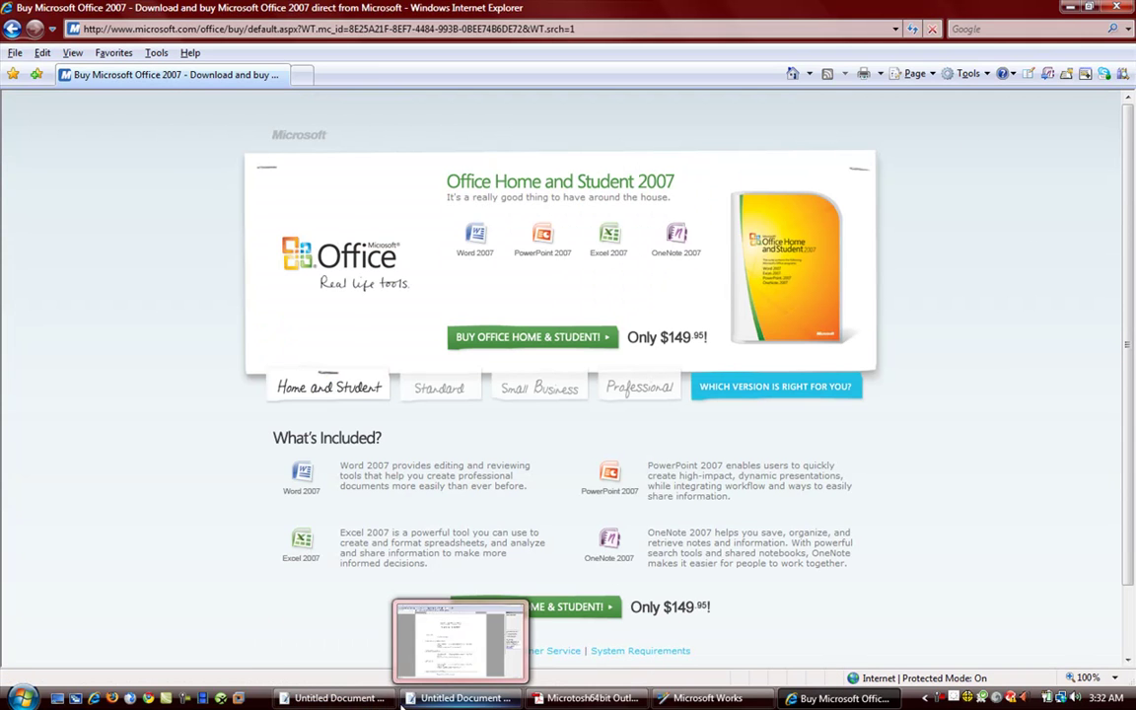
pyautogui.click(435, 702)
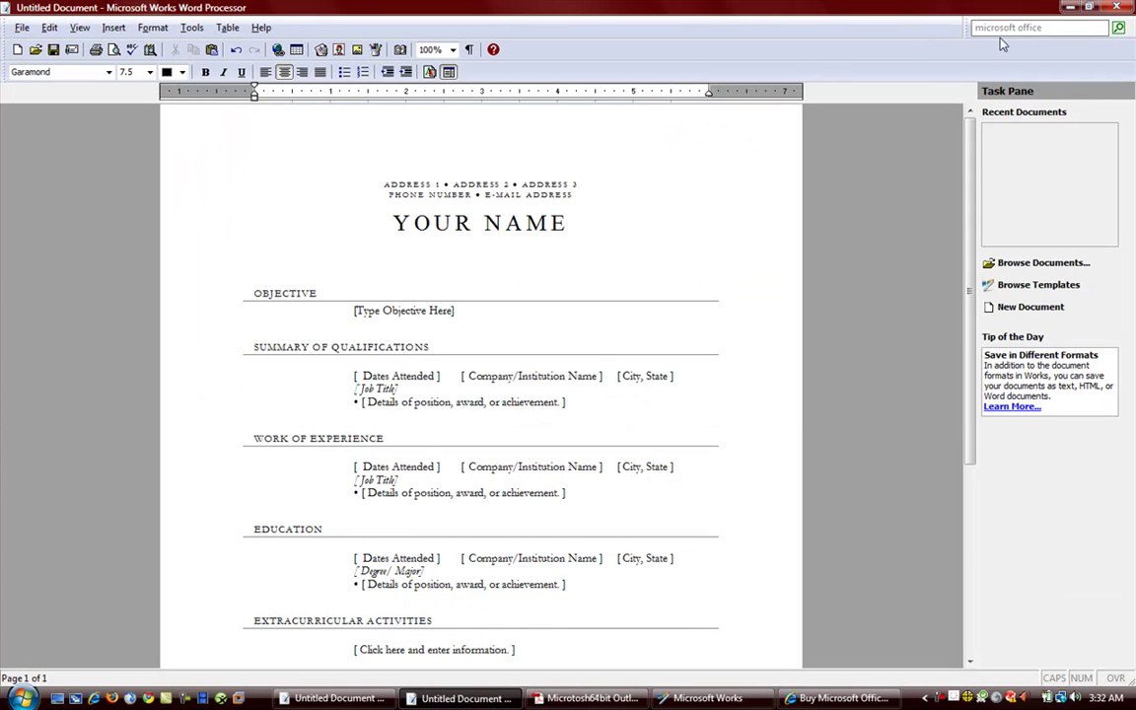
# - Clear the 'microsoft office' query and move the Live Search bar onto the menu bar row
pyautogui.click(1039, 28)
pyautogui.press('BackSpace')
pyautogui.press('Tab')
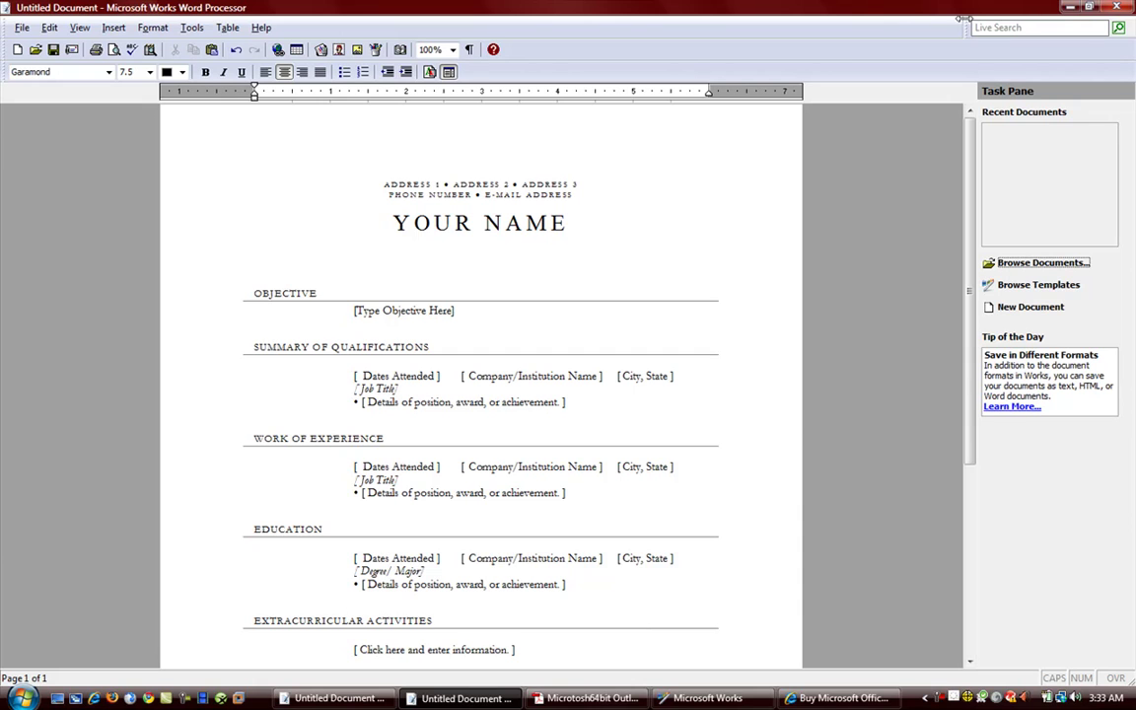
pyautogui.moveTo(960, 29); pyautogui.dragTo(831, 97)
pyautogui.moveTo(814, 157); pyautogui.dragTo(1004, 22)
# - Hide the task pane from the View menu, then show it again
pyautogui.click(80, 27)
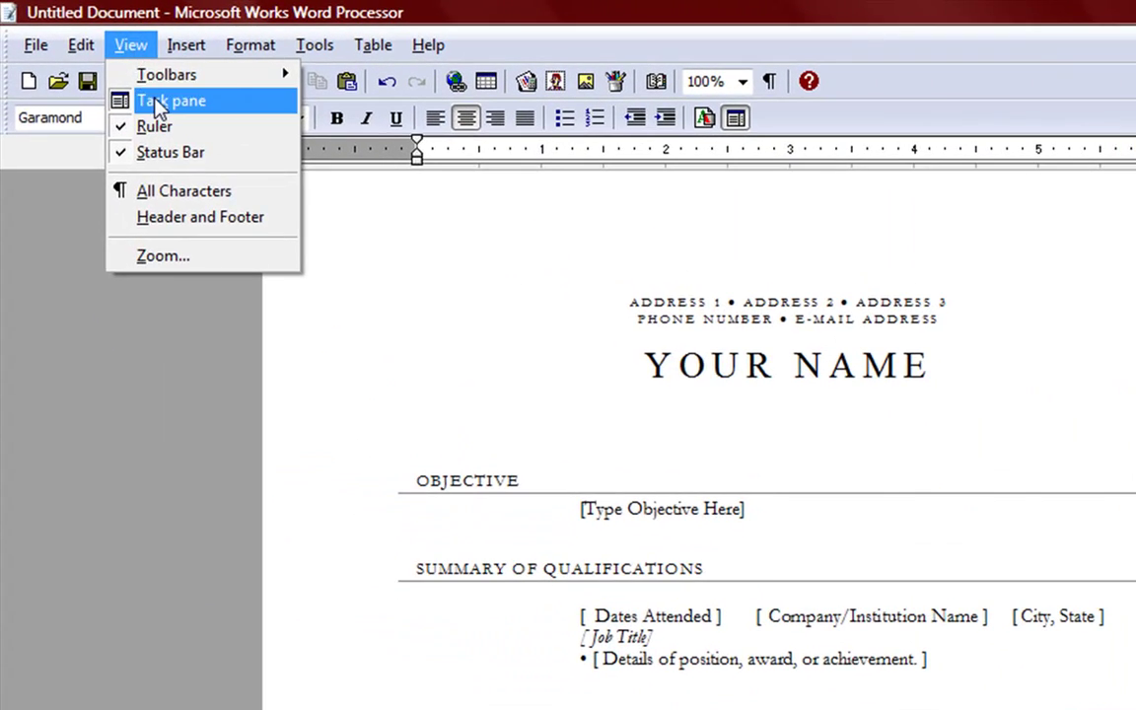
pyautogui.click(163, 101)
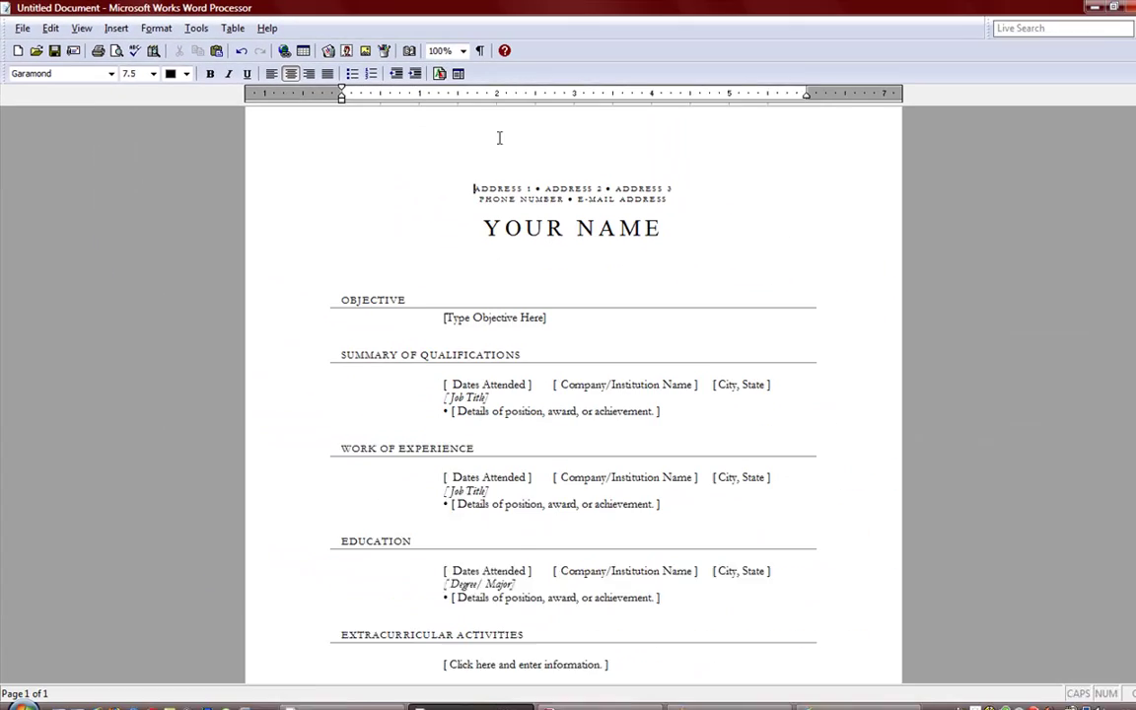
pyautogui.click(81, 27)
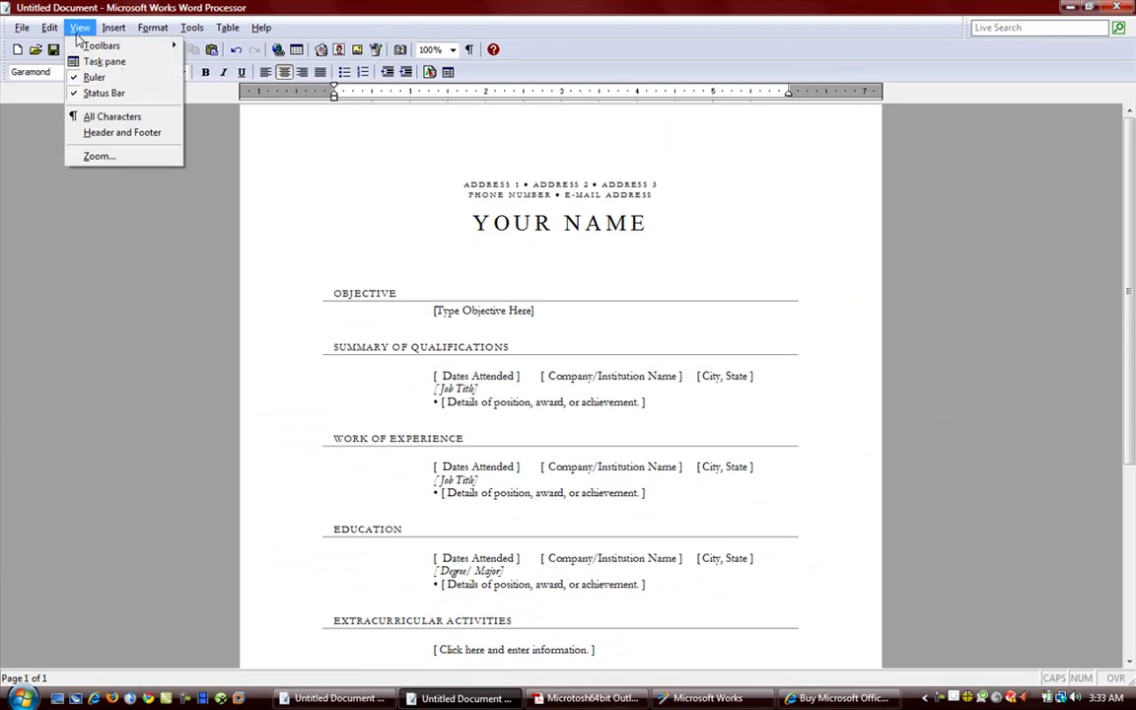
pyautogui.click(95, 61)
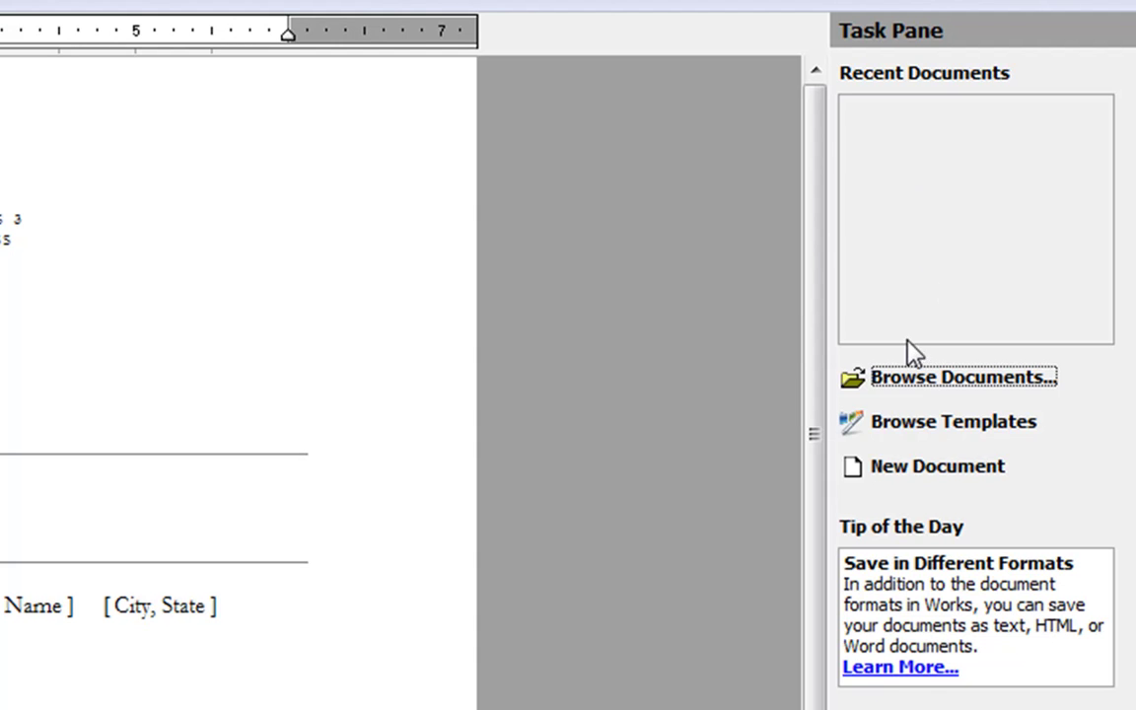
# - Browse existing documents without opening any, then bring up the Works template gallery
pyautogui.click(895, 384)
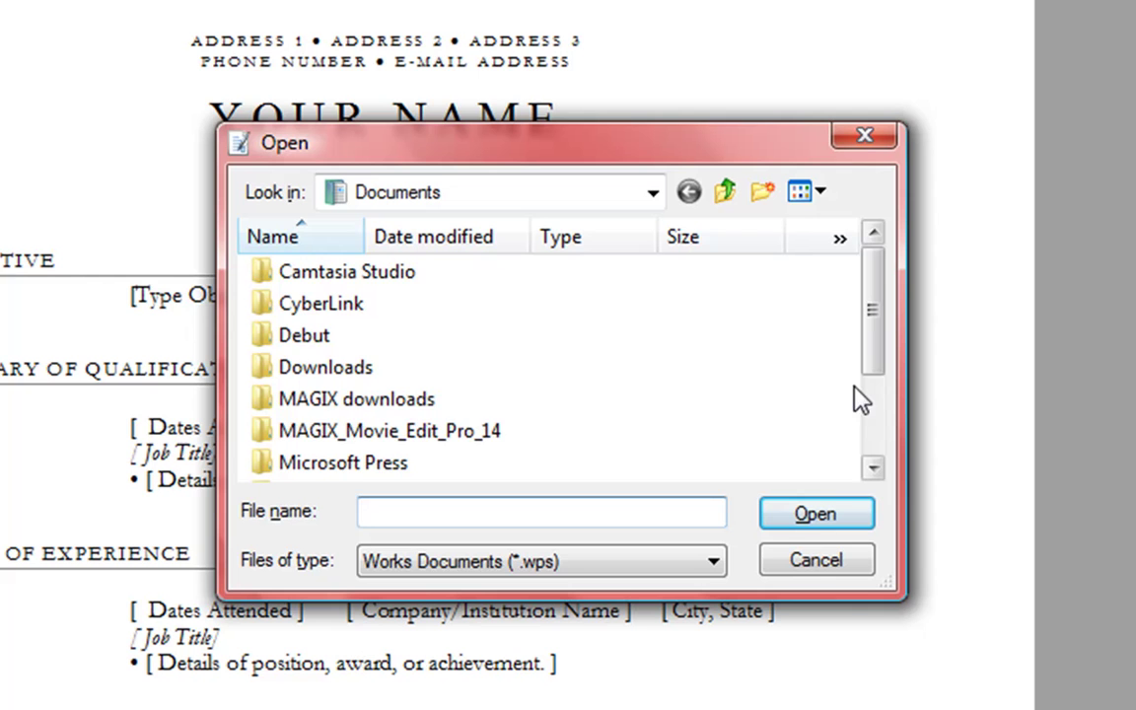
pyautogui.click(883, 414)
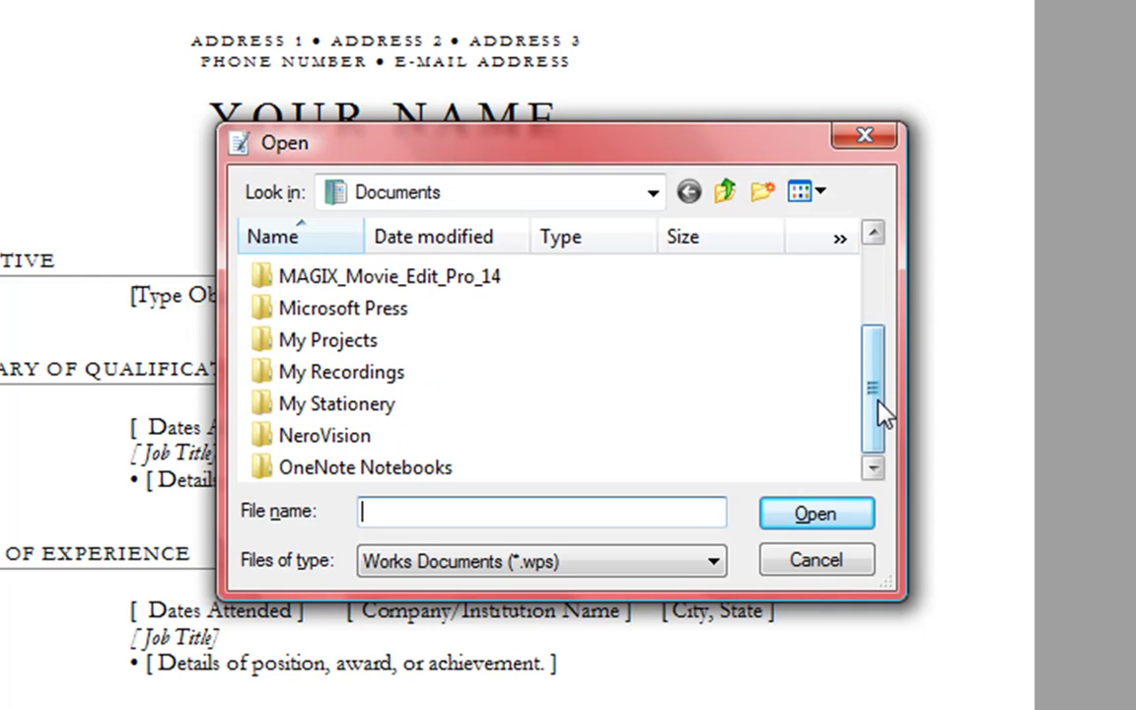
pyautogui.click(806, 570)
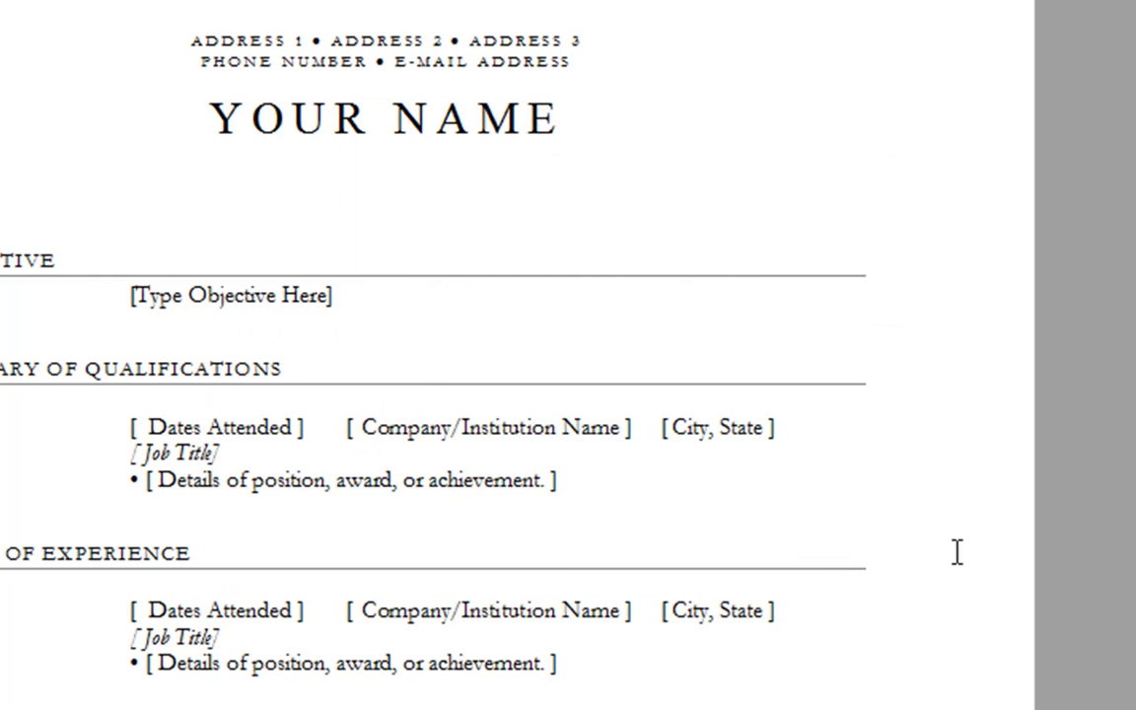
pyautogui.click(972, 293)
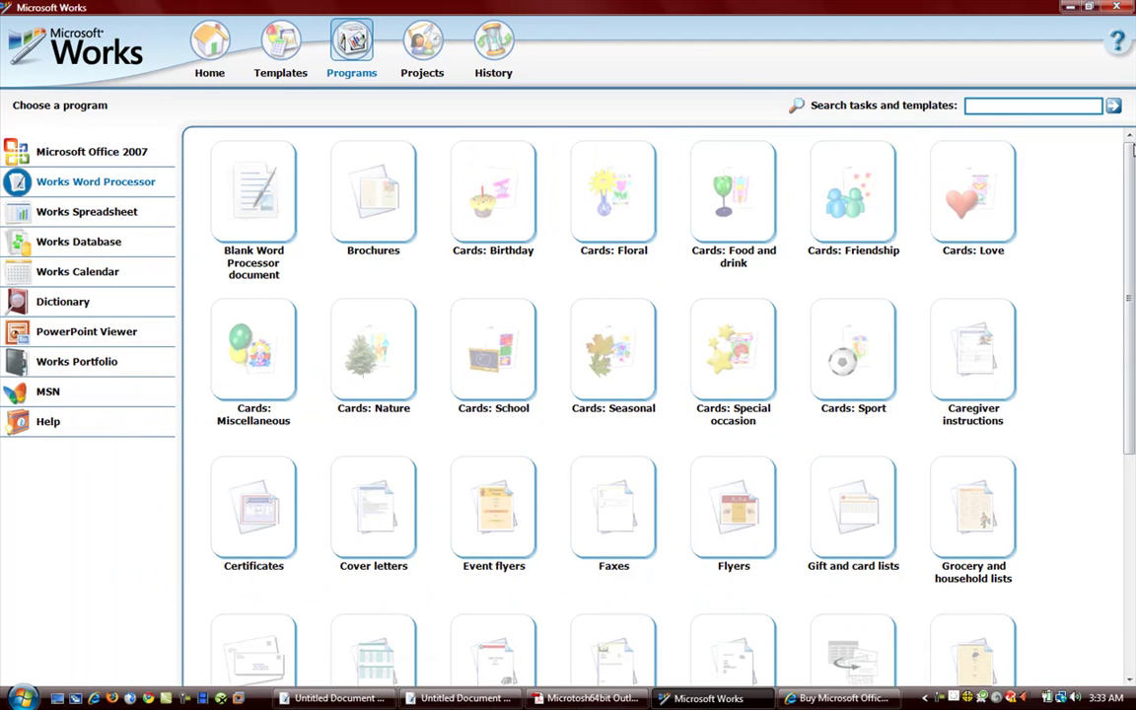
# - Scroll through the Works Word Processor templates, then return to the Untitled Document window
pyautogui.moveTo(1131, 153)
pyautogui.mouseDown()
pyautogui.moveTo(1127, 361)
pyautogui.moveTo(1132, 133)
pyautogui.mouseUp()
pyautogui.scroll(-1, 612, 523)
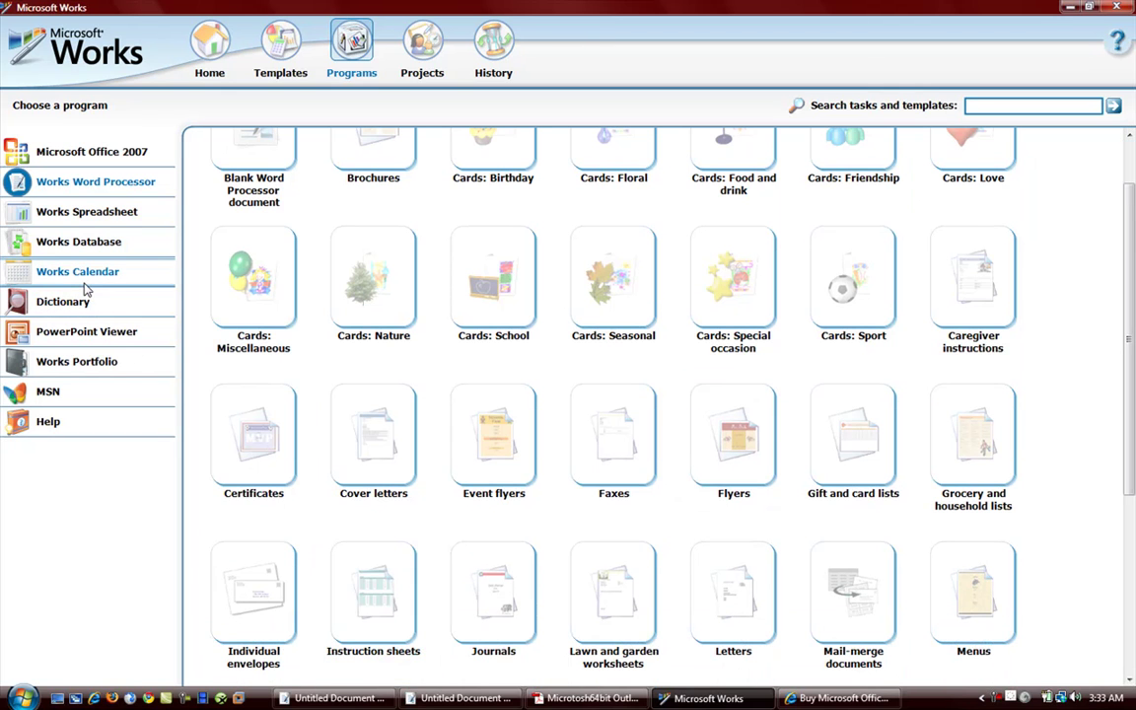
pyautogui.click(99, 181)
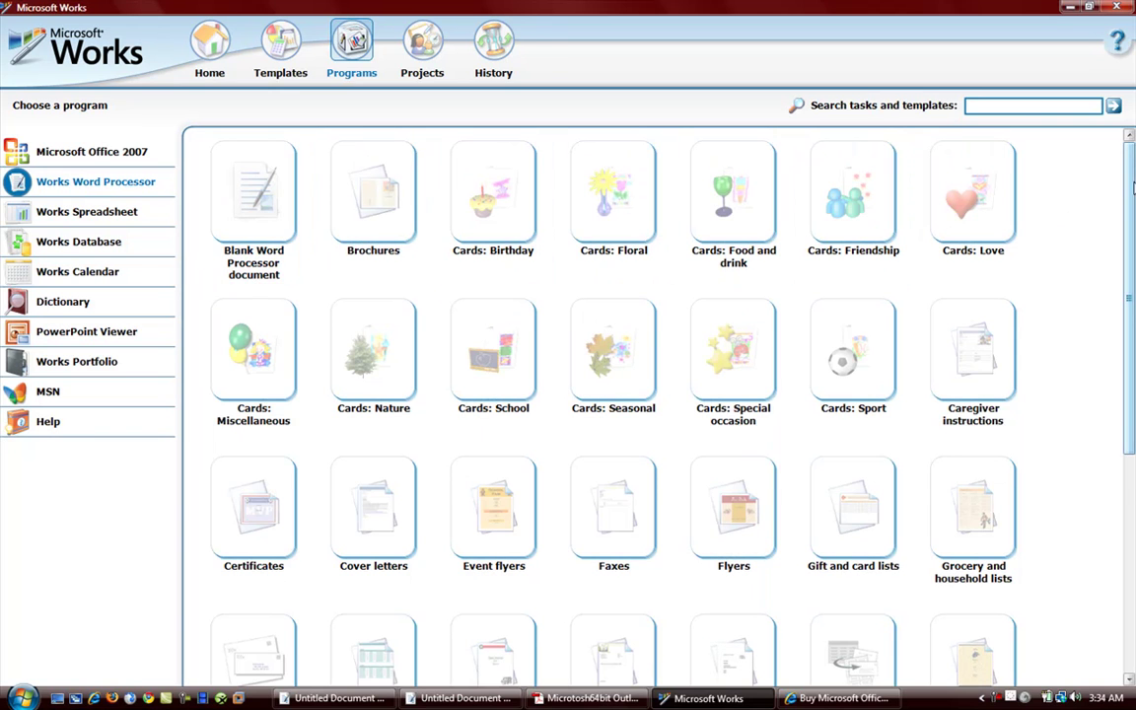
pyautogui.scroll(-1, 1016, 256)
pyautogui.scroll(-3, 237, 586)
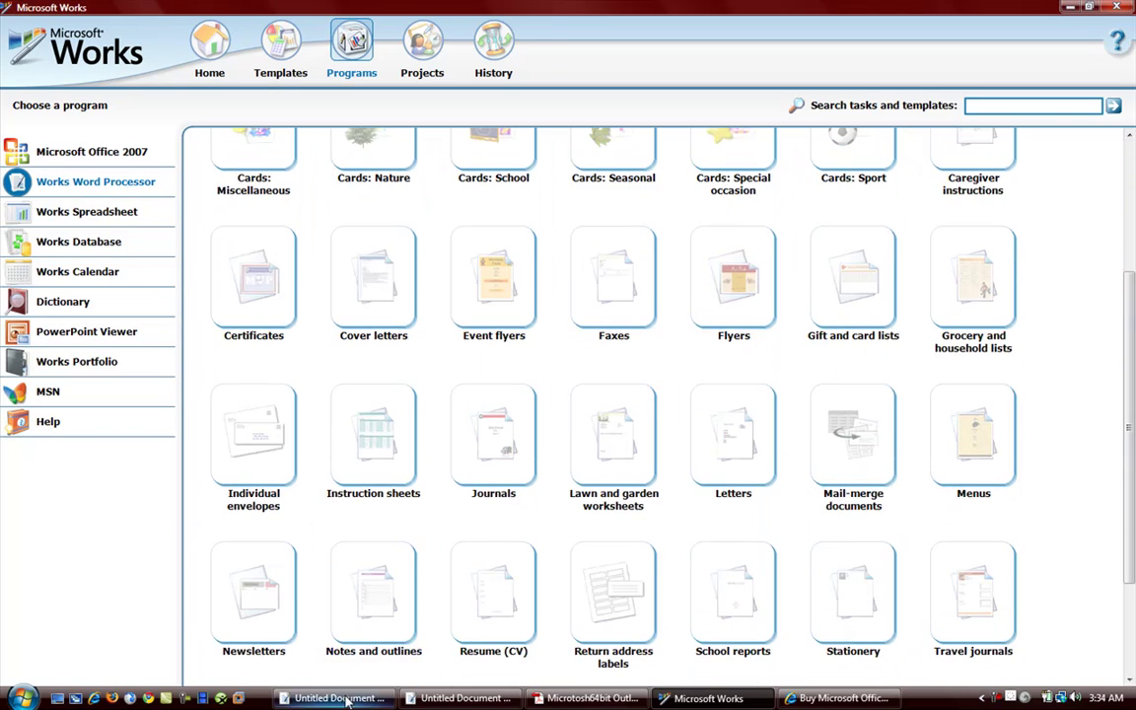
pyautogui.click(326, 698)
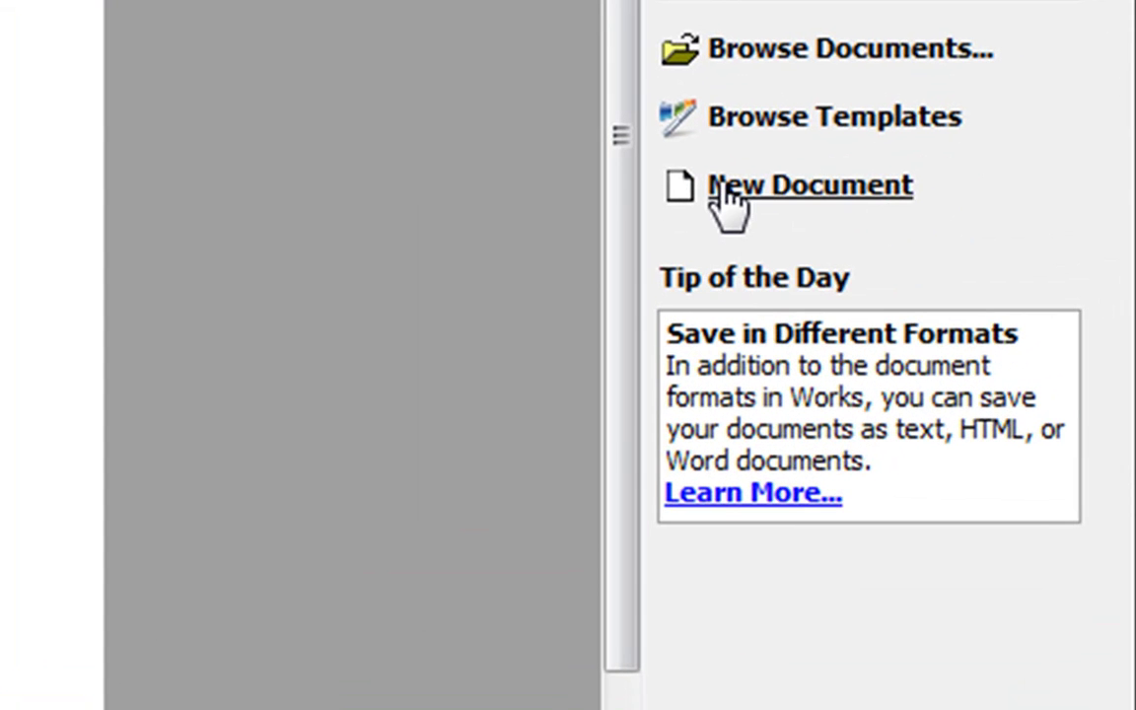
# - Create a new document from the Elegant cover letter in the Cover letters templates
pyautogui.press('Tab')
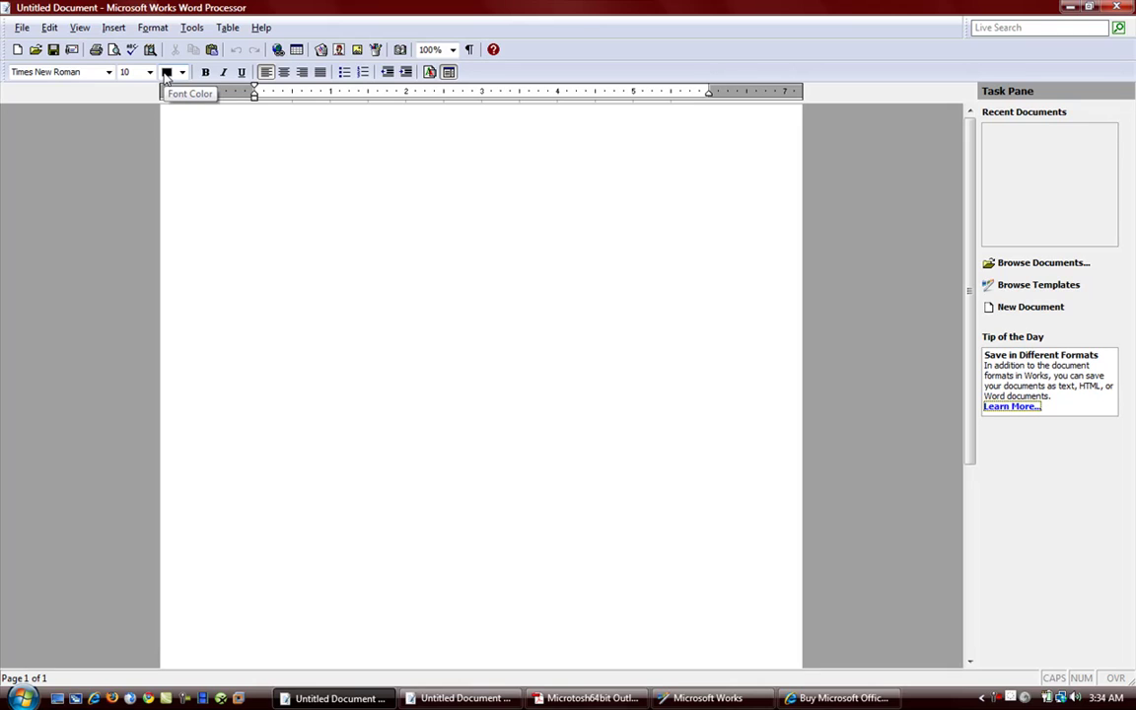
pyautogui.click(429, 176)
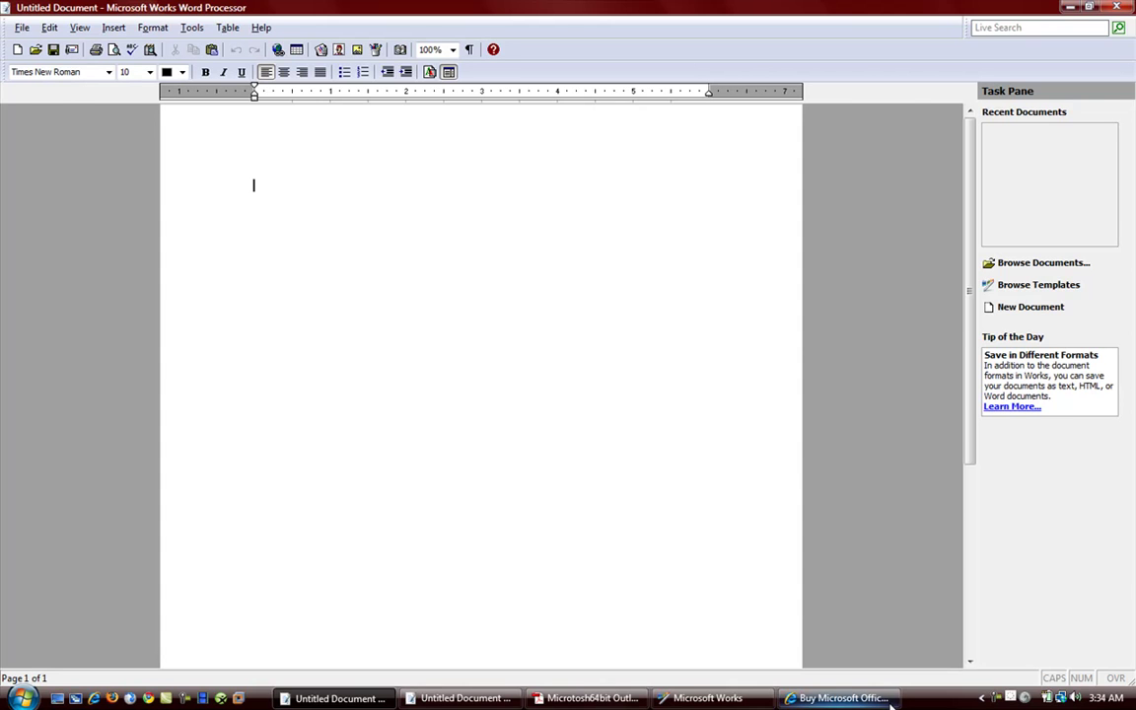
pyautogui.moveTo(717, 700)
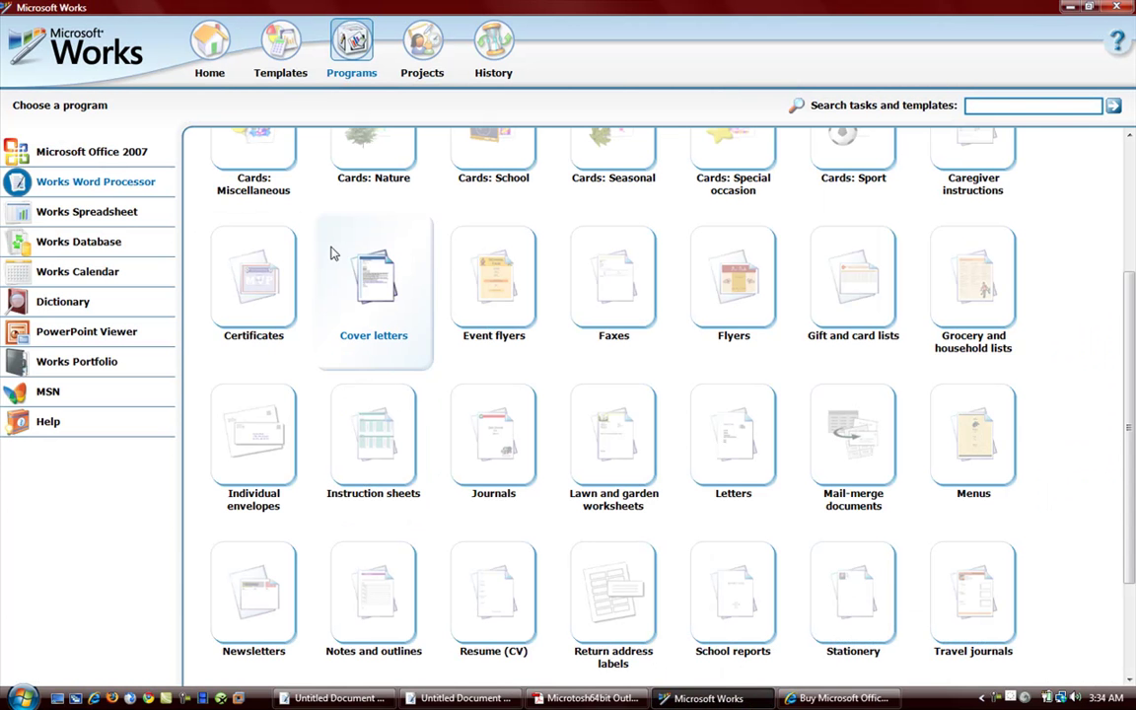
pyautogui.click(359, 277)
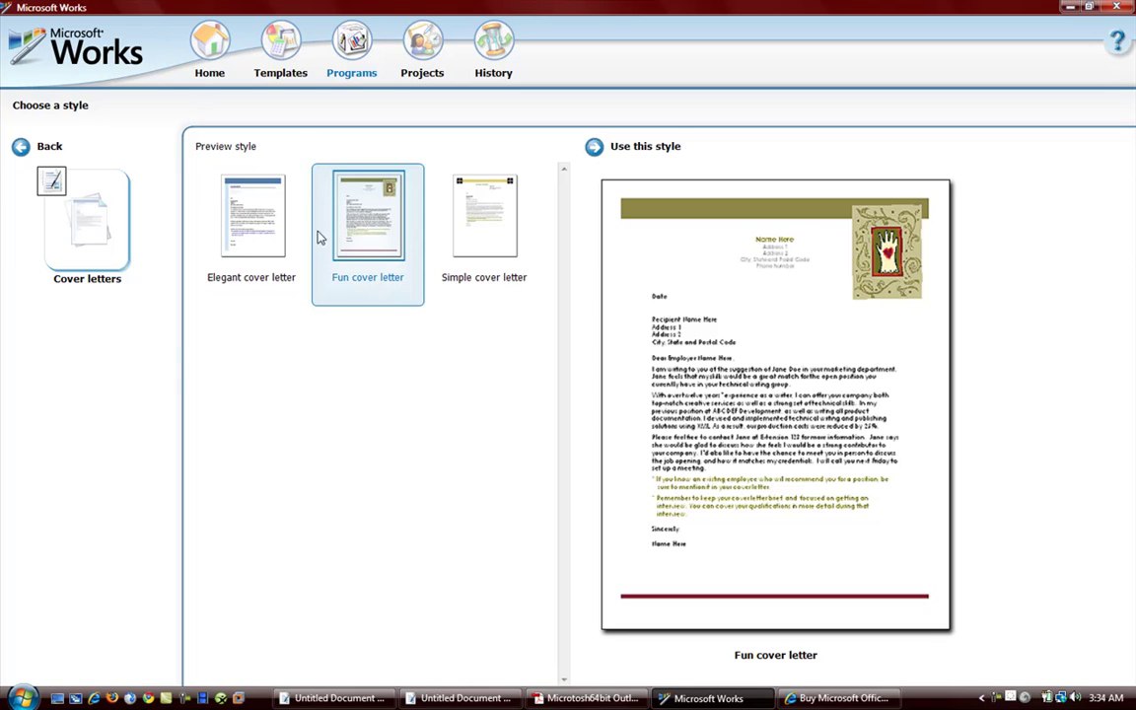
pyautogui.doubleClick(247, 205)
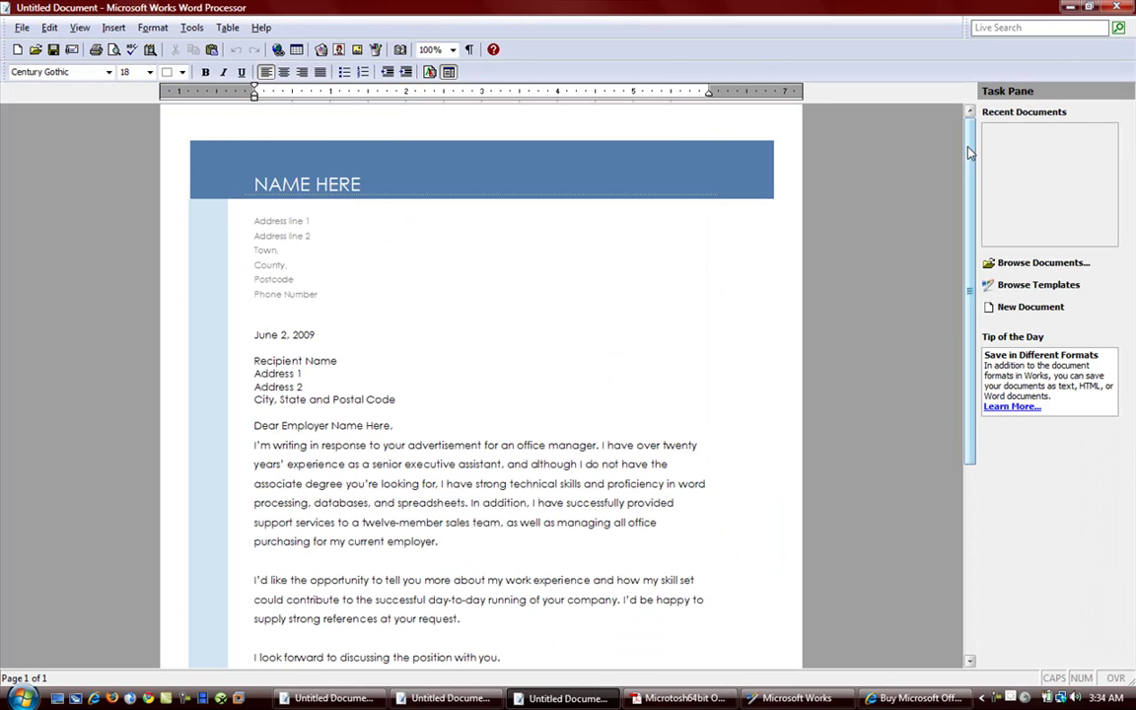
# - Select the 'Address line 1' placeholder, click after 'County', and bring up the Save As dialog
pyautogui.moveTo(970, 151); pyautogui.dragTo(927, 129)
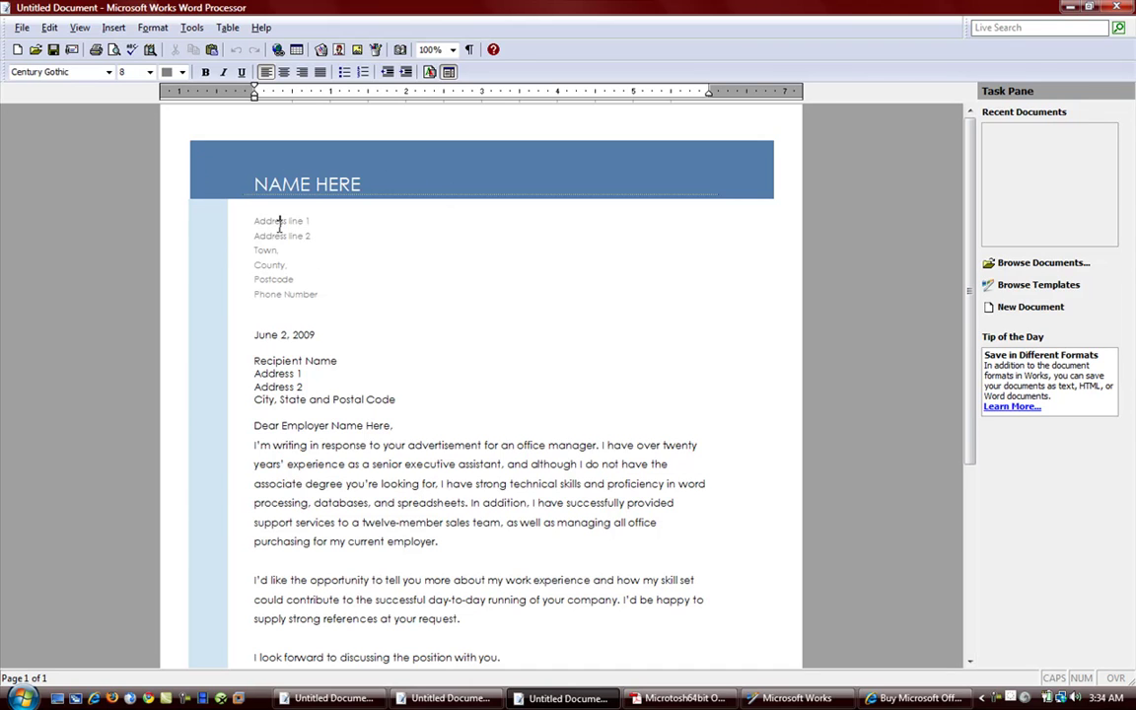
pyautogui.click(326, 221)
pyautogui.moveTo(329, 221); pyautogui.dragTo(236, 221)
pyautogui.click(315, 266)
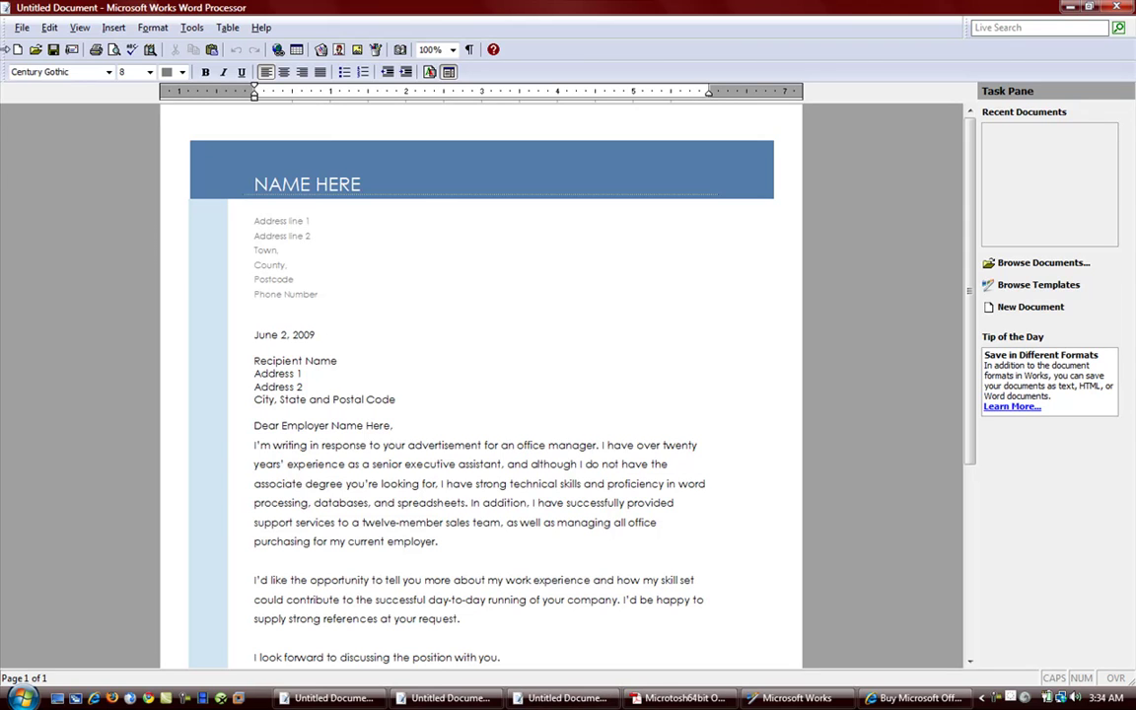
pyautogui.click(53, 51)
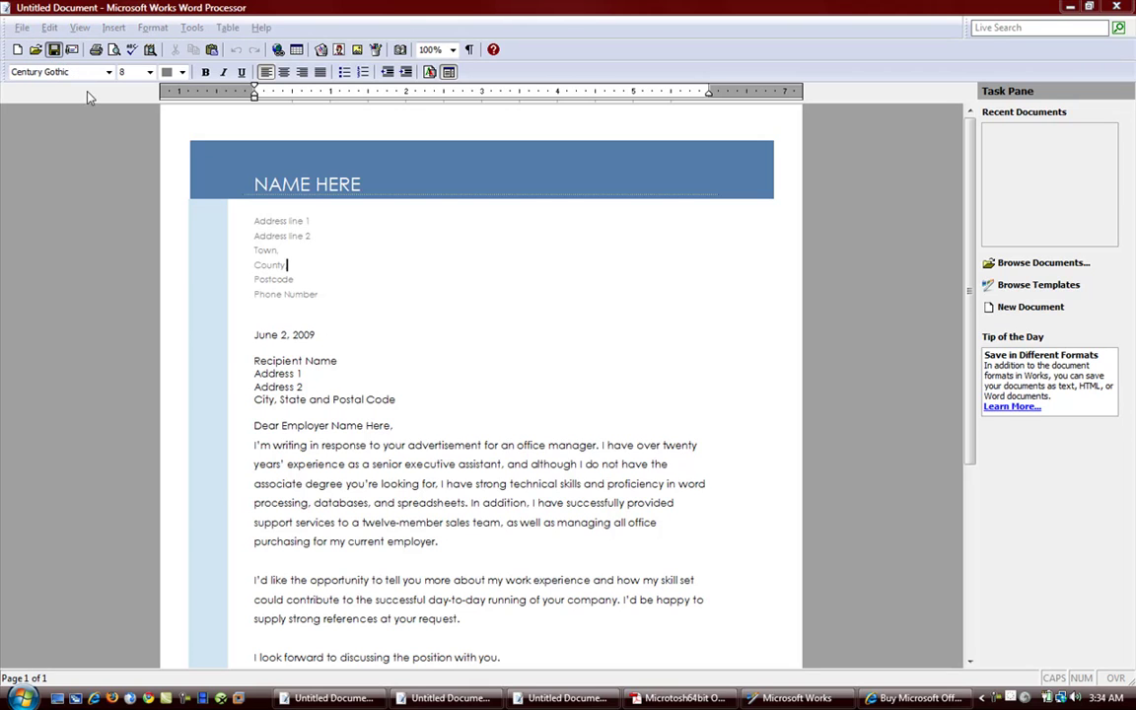
# - Review the Save as type formats like Word 2007 and Rich Text Format, then cancel without saving
pyautogui.click(519, 420)
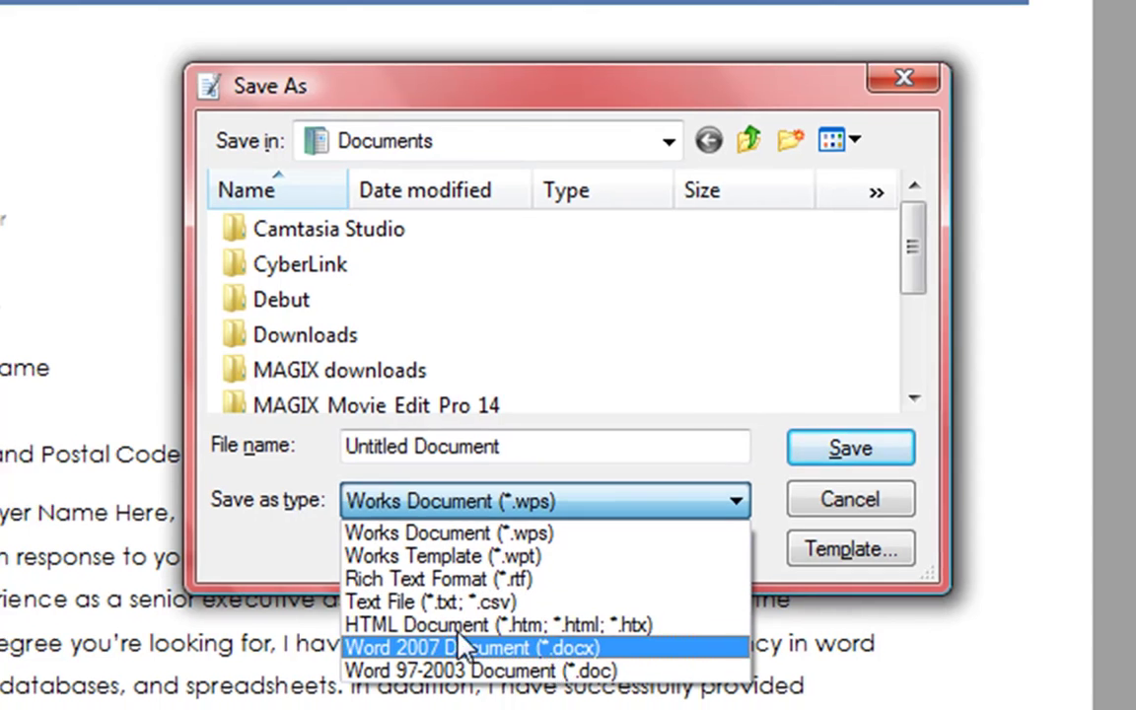
pyautogui.press('Escape')
pyautogui.click(850, 500)
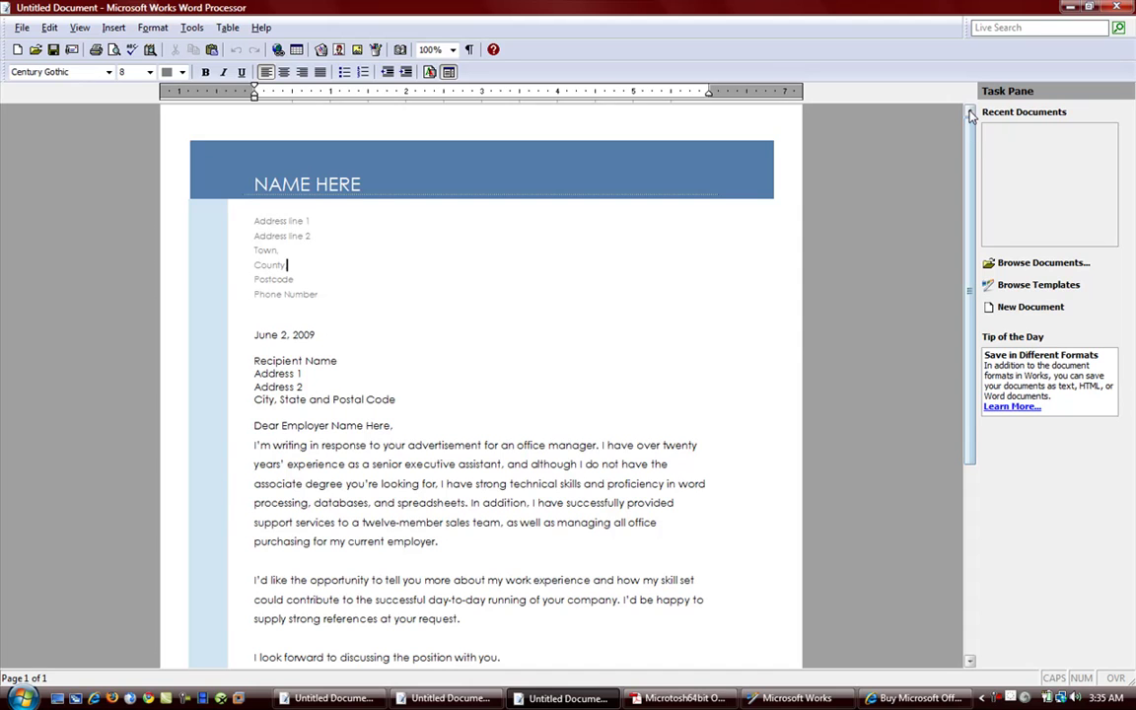
pyautogui.moveTo(970, 136); pyautogui.dragTo(969, 156)
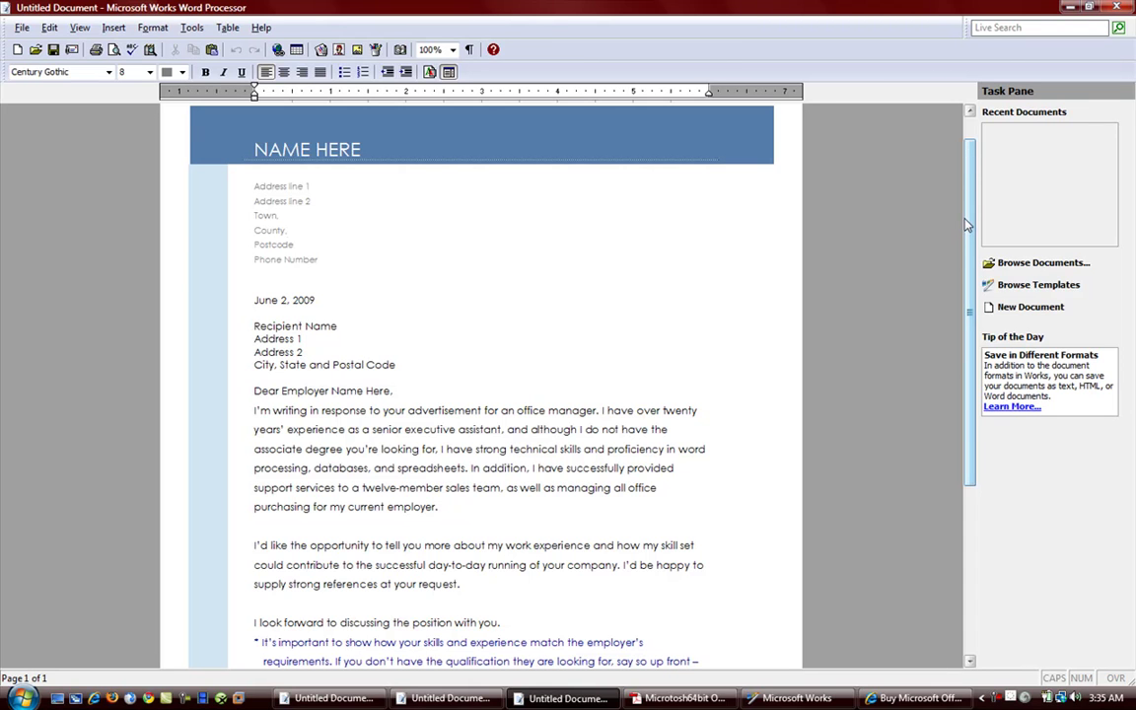
pyautogui.moveTo(974, 219); pyautogui.dragTo(928, 182)
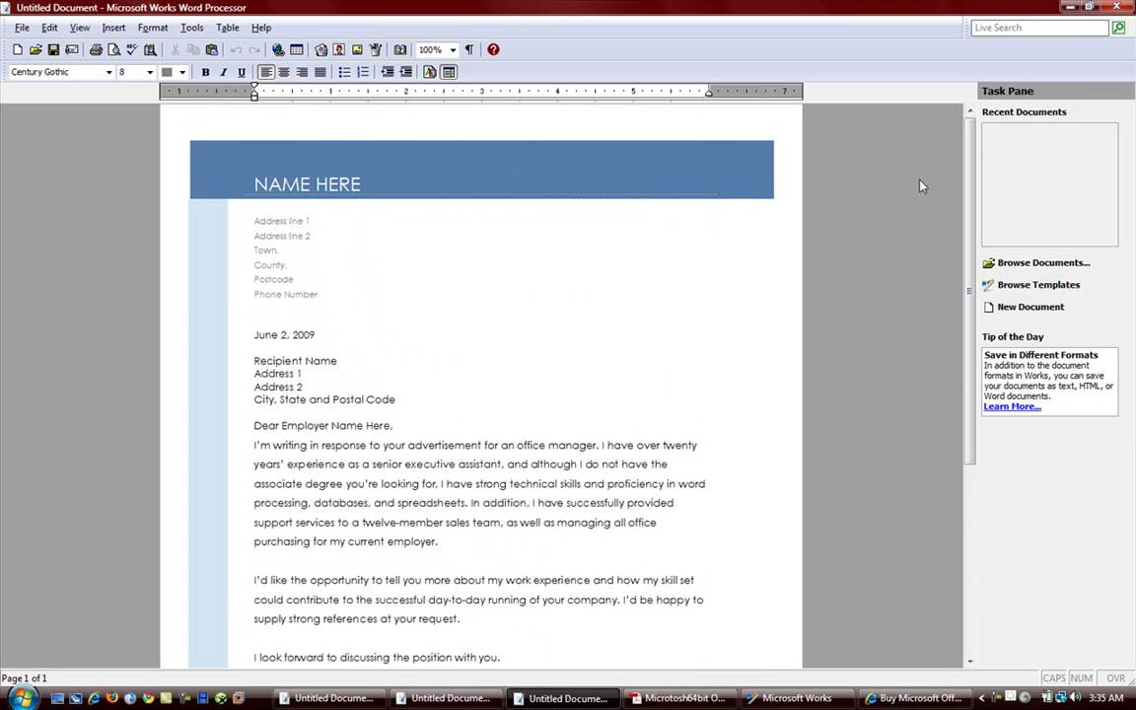